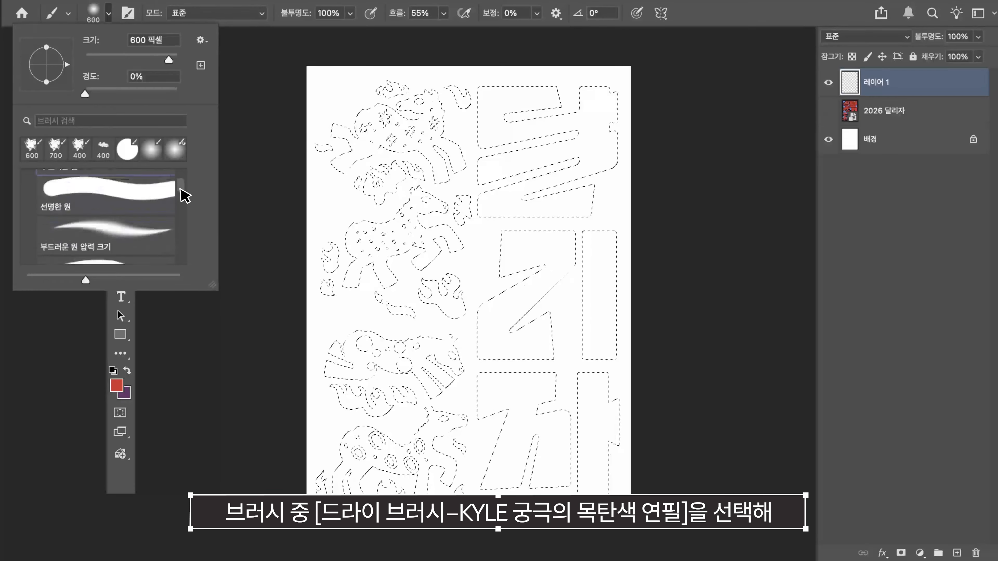
- Paint the selected letters and horses red on 레이어 1 with the KYLE charcoal pencil brush, keeping the 2026 달리자 layer hidden
click(113, 210)
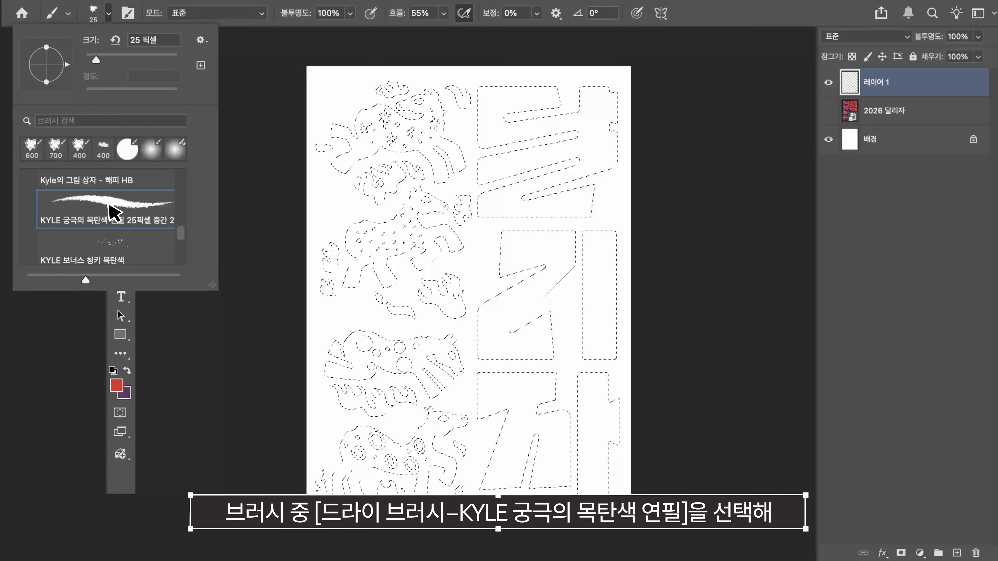
double_click(113, 210)
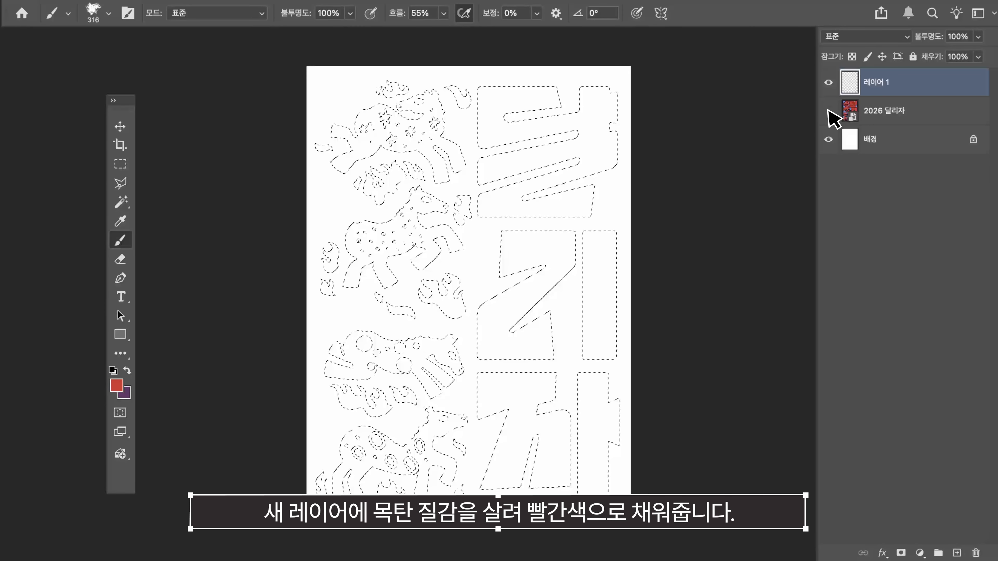
click(828, 111)
click(597, 138)
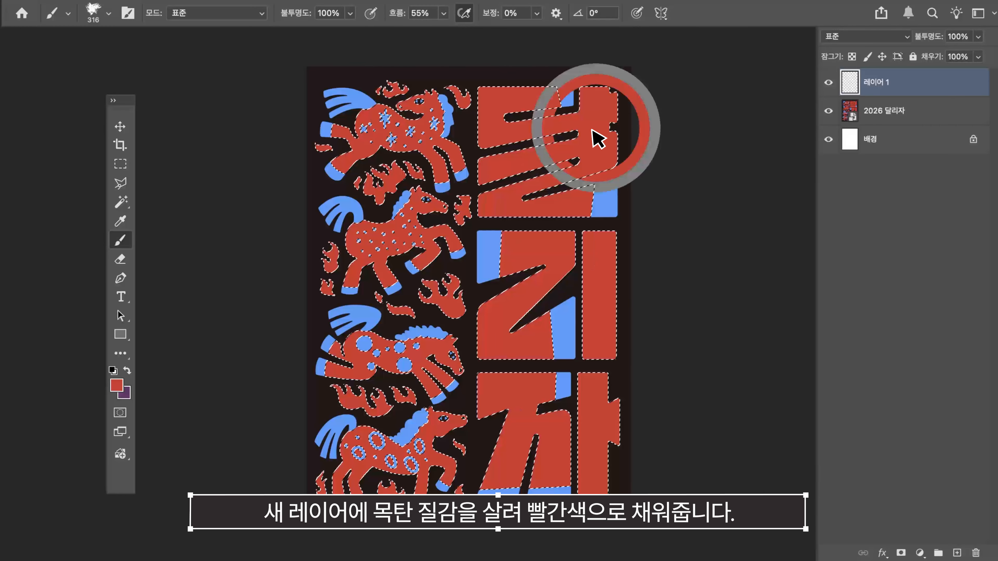
click(828, 112)
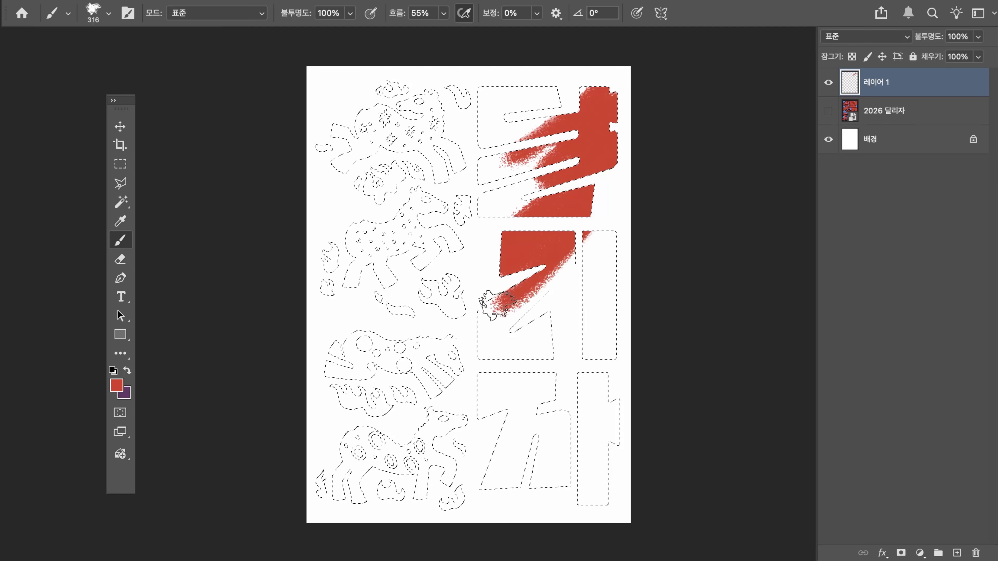
drag(542, 114, 495, 104)
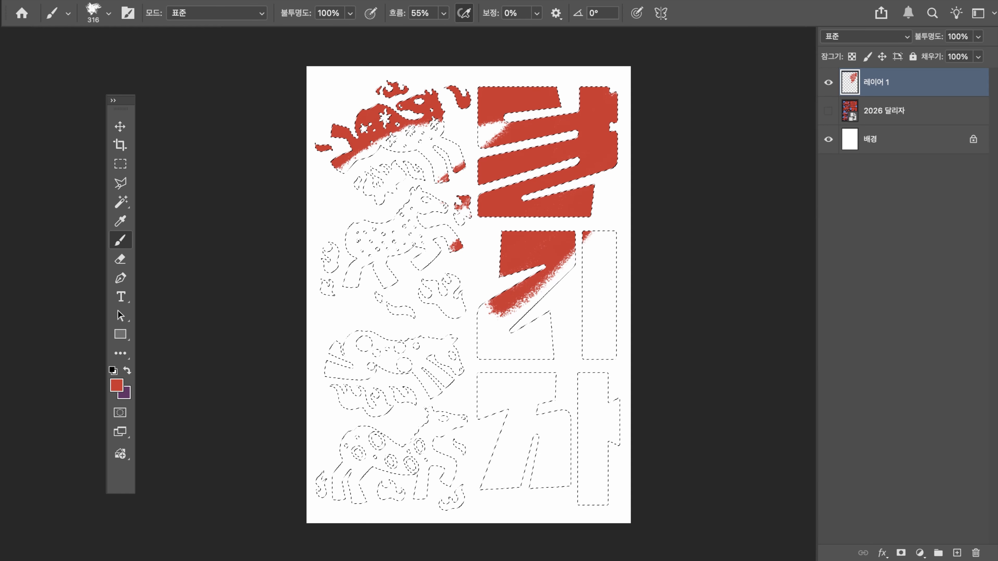
drag(438, 179, 496, 127)
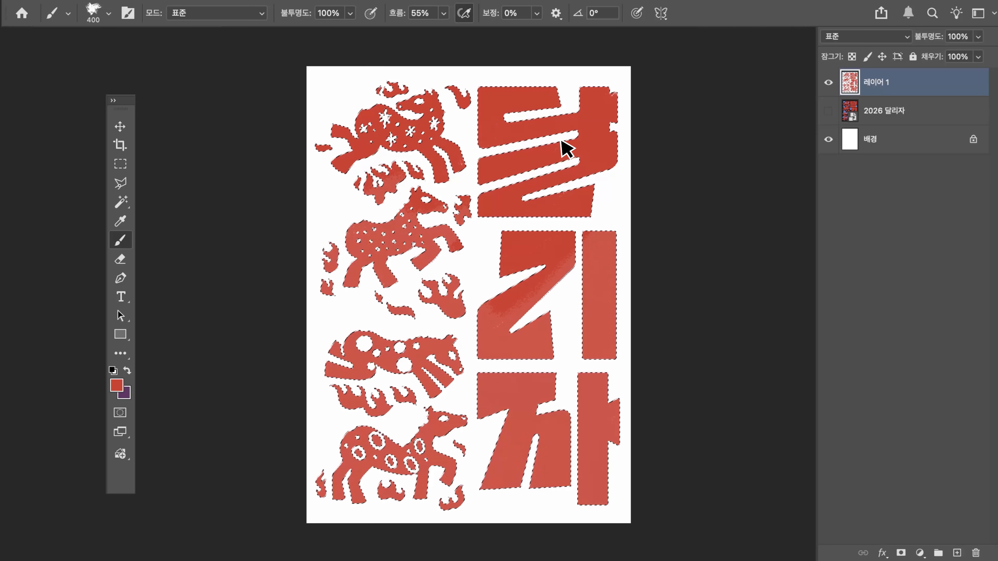
- Show the 2026 달리자 layer and select its blue areas by sampling the blue with Color Range
click(828, 111)
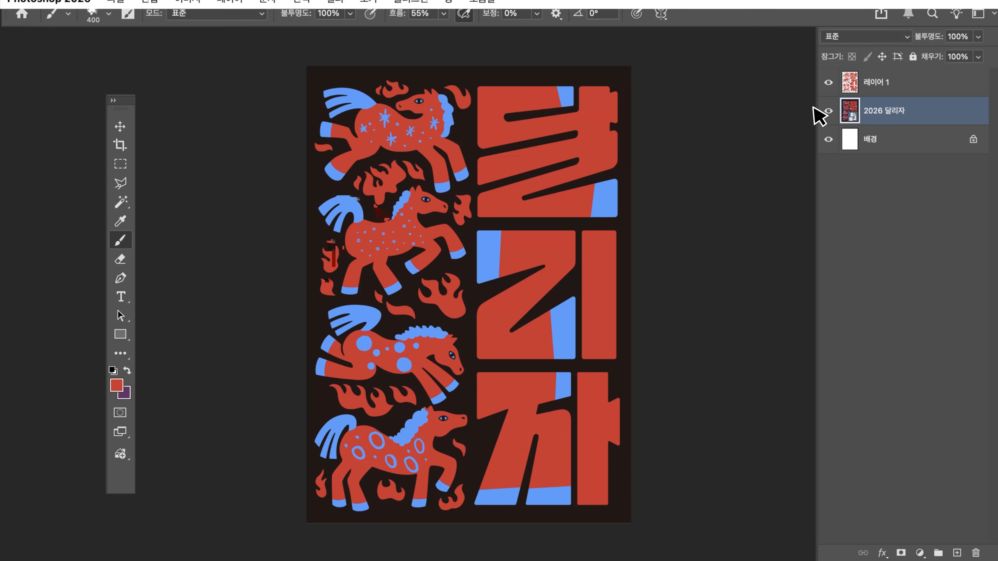
key(v)
click(301, 8)
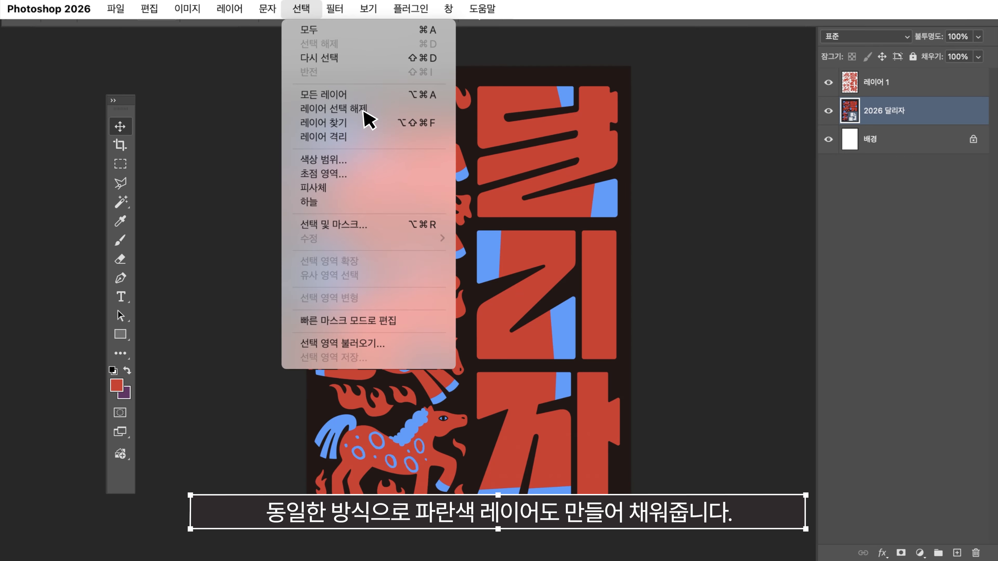
click(395, 160)
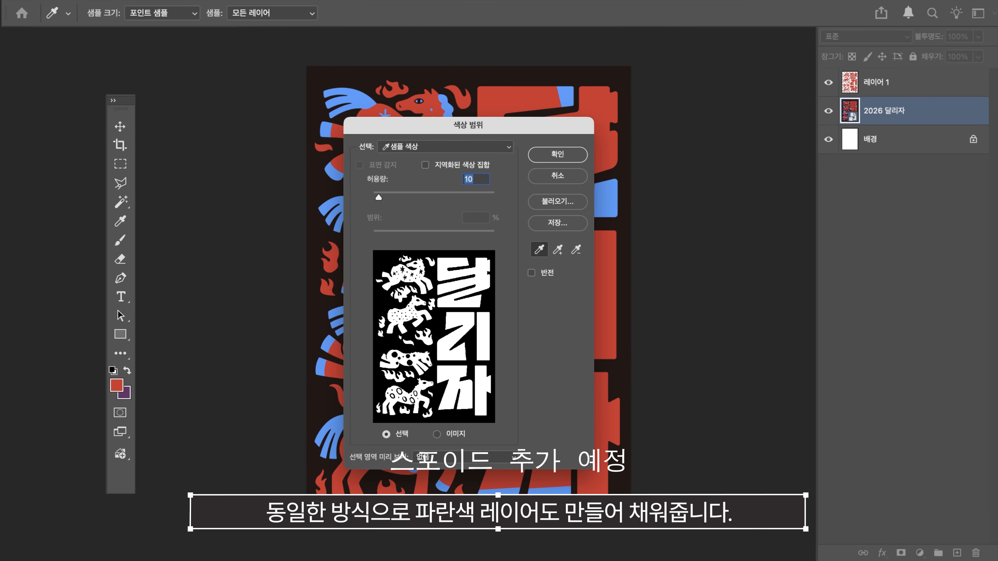
click(606, 198)
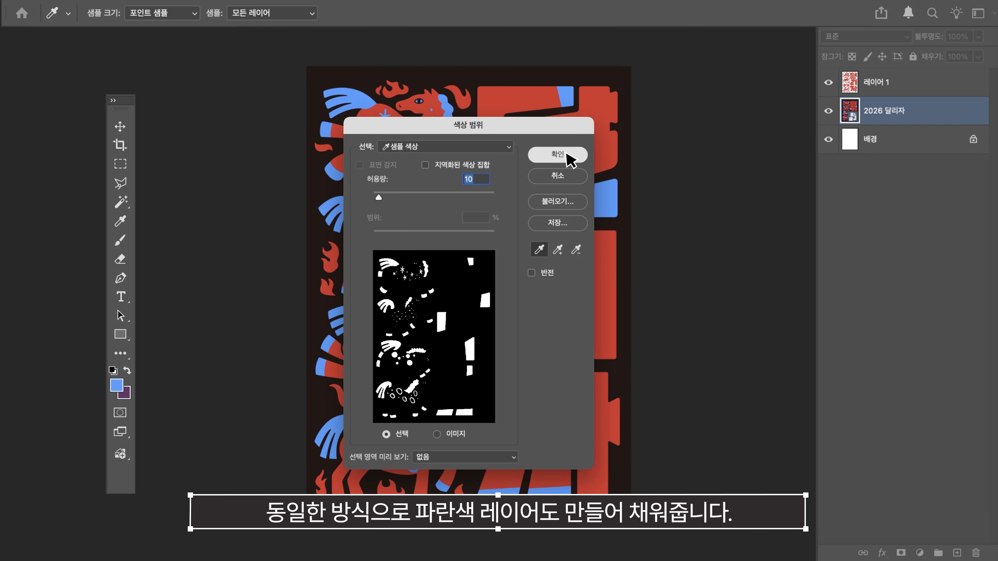
click(566, 155)
- Add a layer above 2026 달리자, hide that original, and paint the selected areas blue with the charcoal brush
click(957, 552)
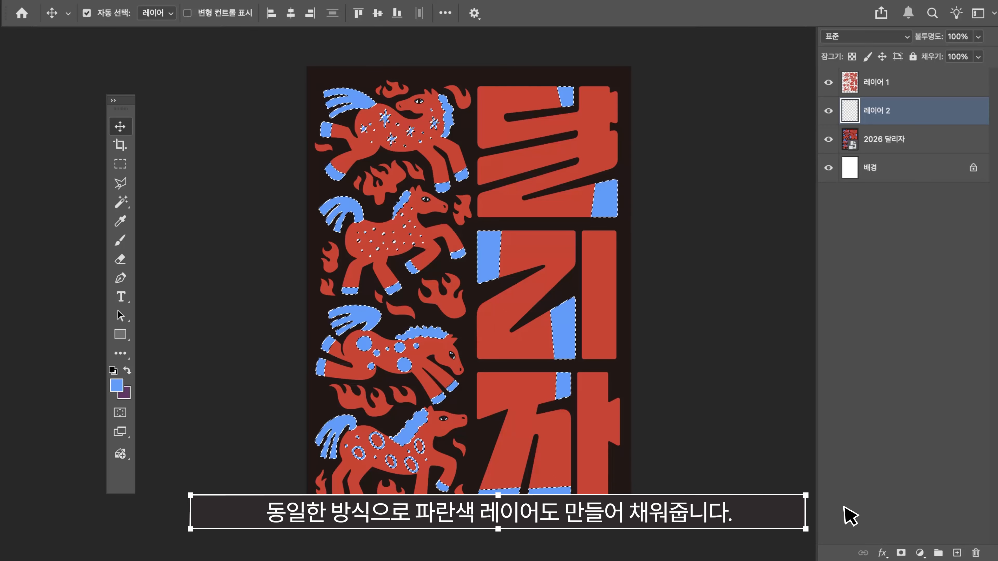
click(121, 239)
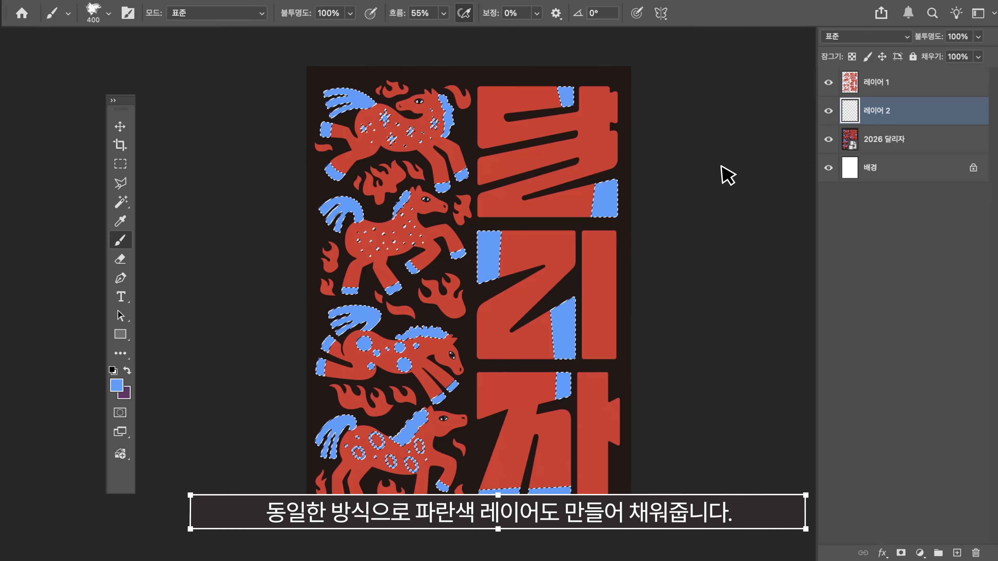
click(829, 140)
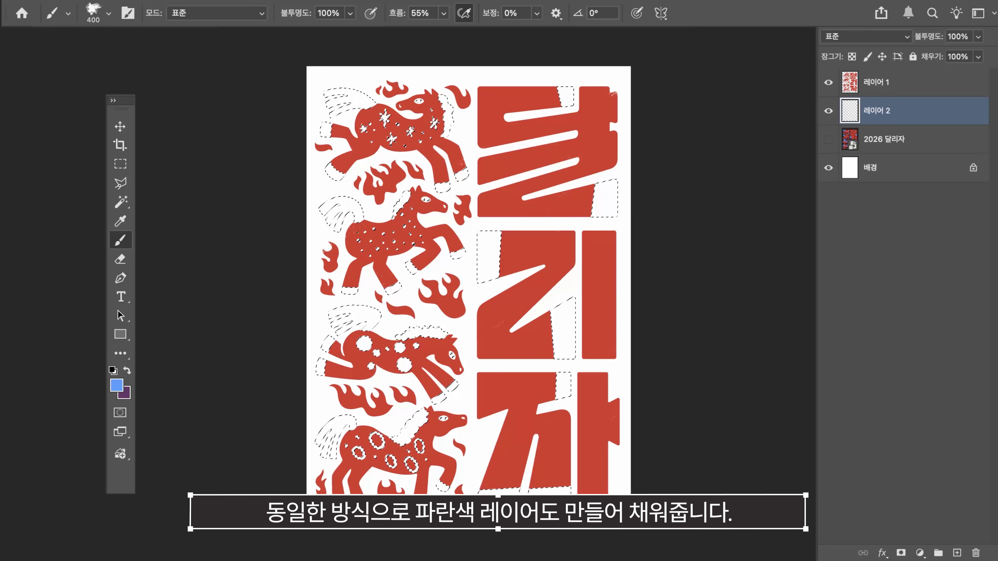
mouse_move(554, 106)
mouse_down()
mouse_move(584, 94)
mouse_move(577, 84)
mouse_up()
mouse_move(601, 189)
mouse_down()
mouse_move(605, 198)
mouse_move(611, 184)
mouse_up()
mouse_move(456, 186)
mouse_down()
mouse_move(408, 198)
mouse_move(455, 163)
mouse_move(436, 153)
mouse_move(436, 115)
mouse_up()
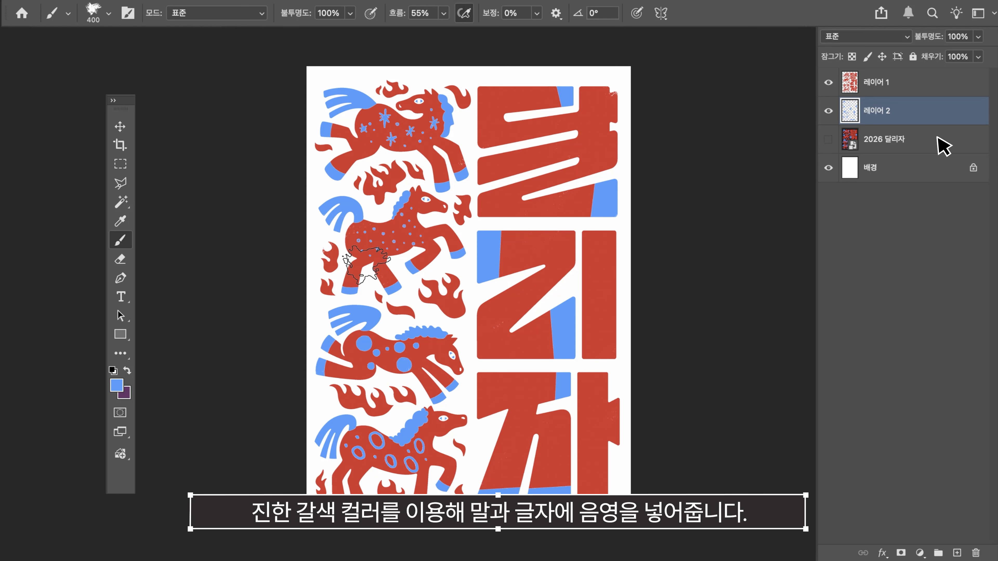
- Add a solid color fill layer in #151515 directly above the 2026 달리자 layer as the black background
key(v)
click(942, 146)
click(919, 552)
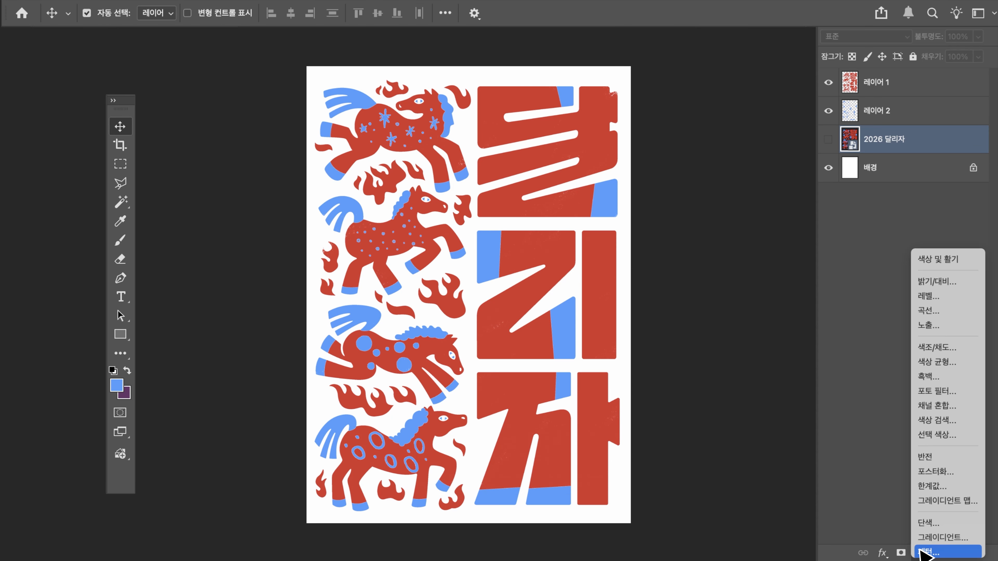
click(928, 523)
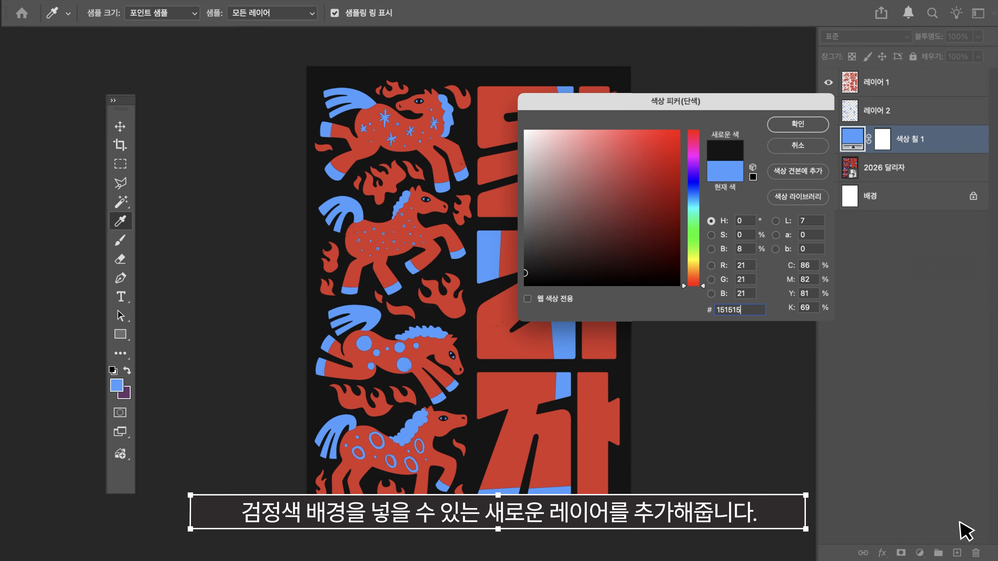
click(798, 124)
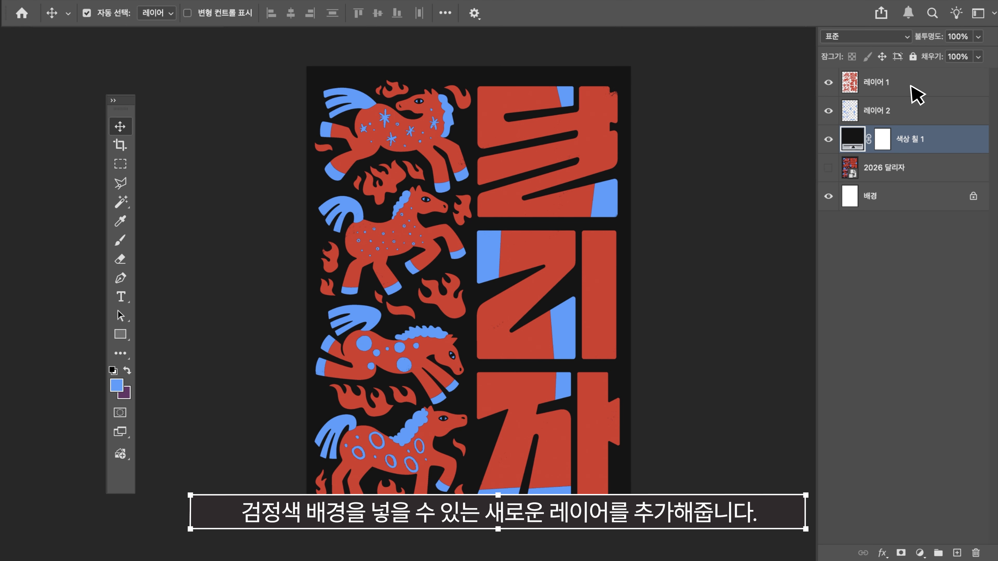
- Add a layer above 레이어 1, clip it to that layer, and set its blend mode to Dissolve (디졸브)
click(942, 86)
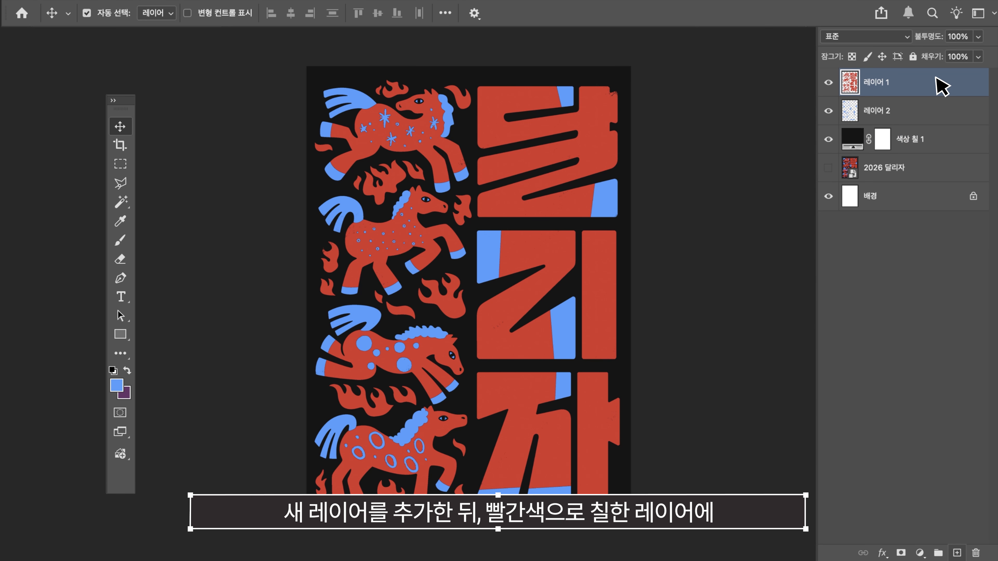
key(ctrl+shift+alt+n)
key(ctrl+alt+g)
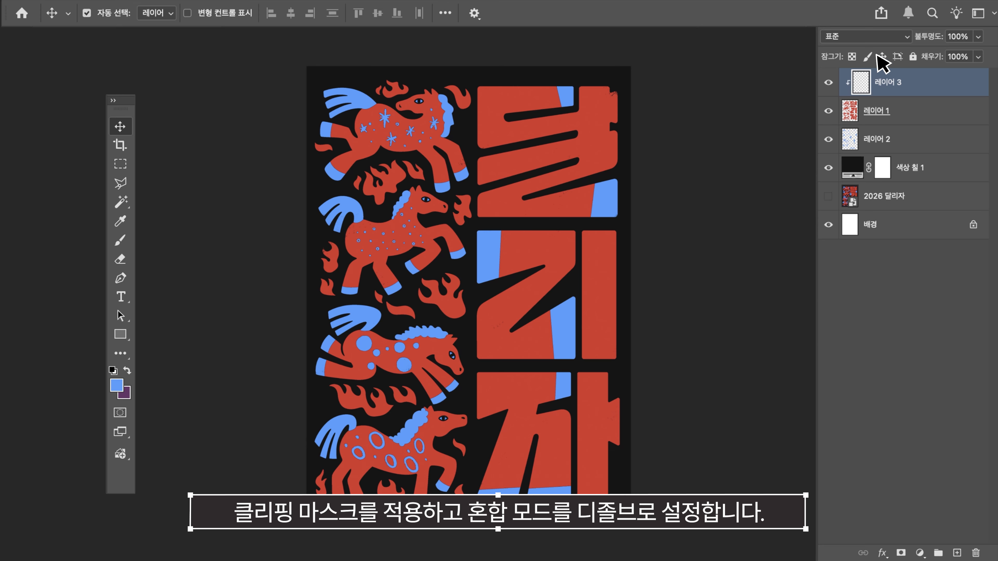
click(891, 37)
click(876, 59)
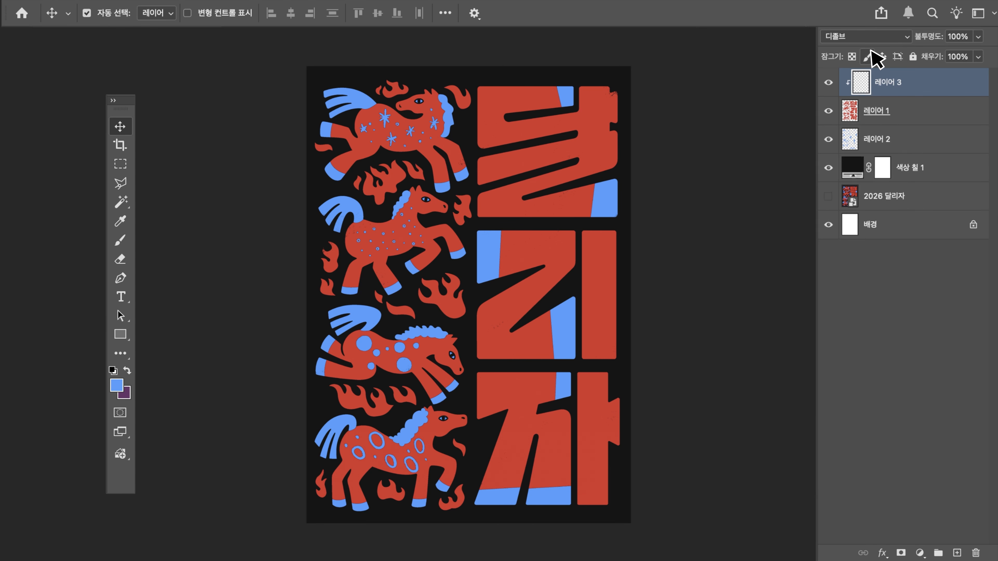
- Choose the Soft Round (부드러운 원) brush and set the foreground color to dark red #a7261c
click(120, 238)
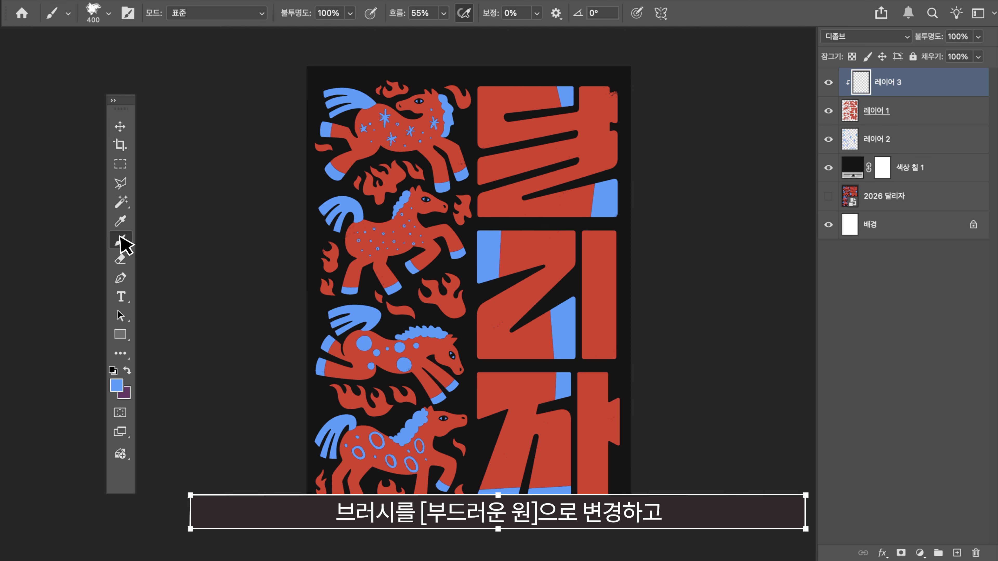
click(108, 13)
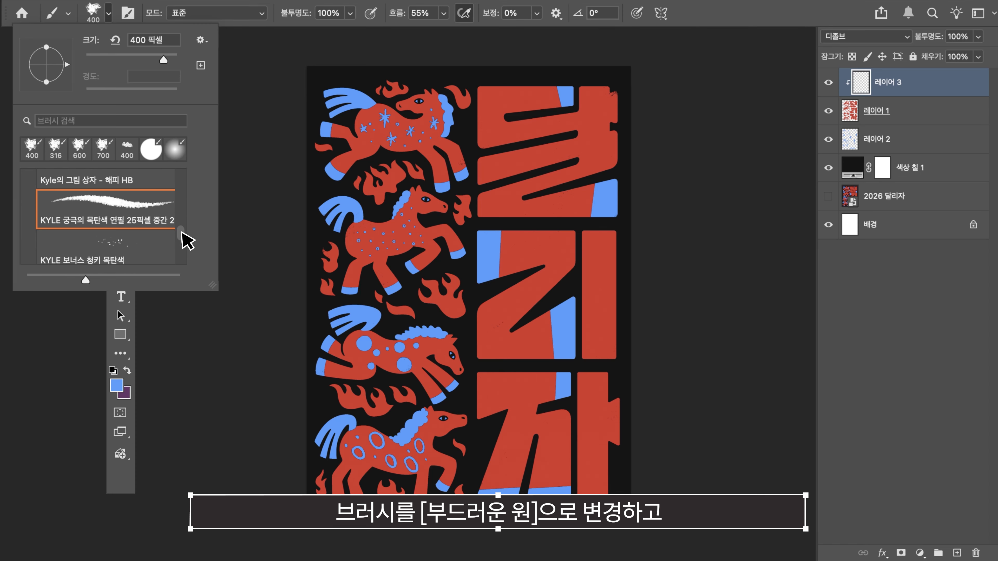
scroll(158, 204, up, 5)
click(111, 215)
key(Return)
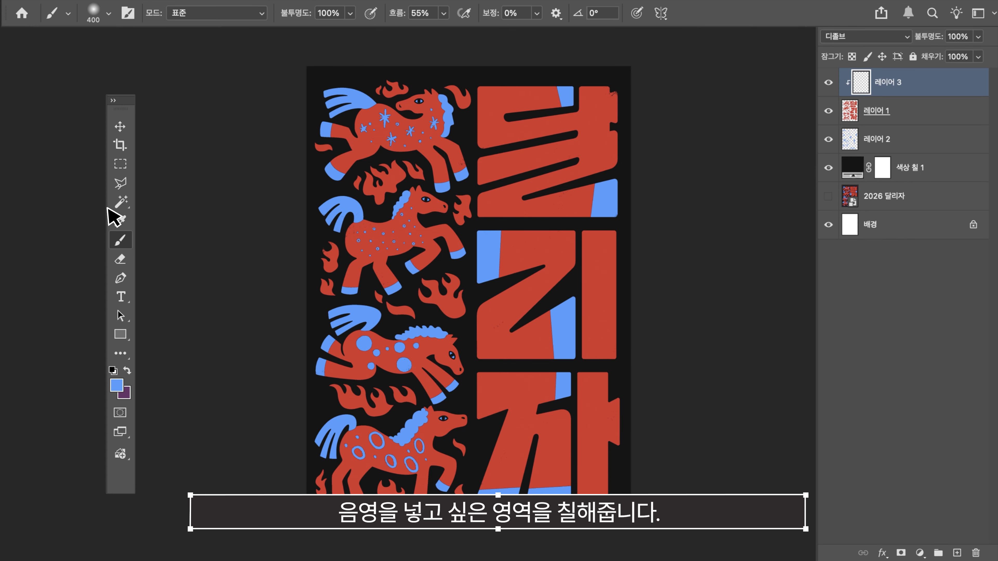
click(117, 386)
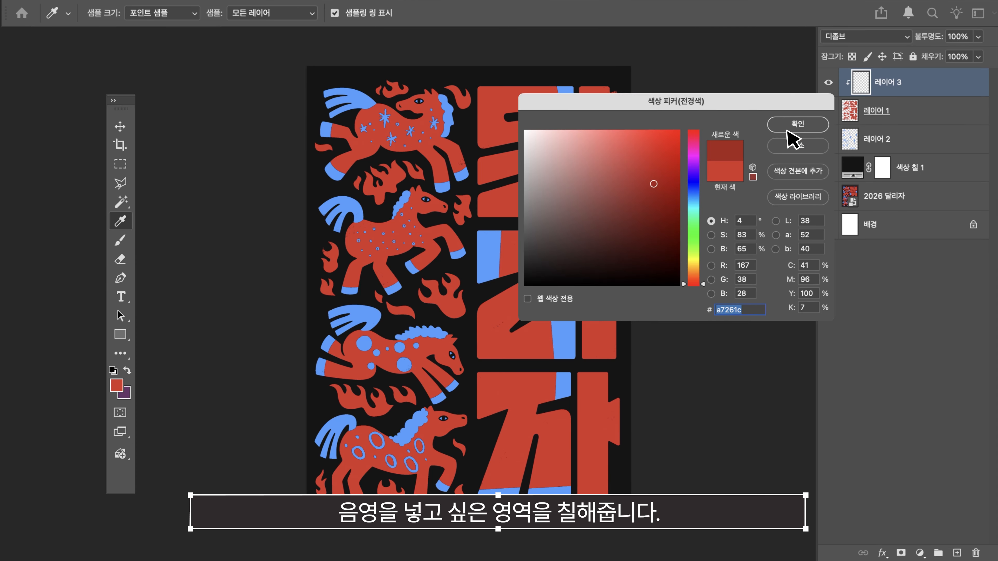
click(811, 122)
- Outline the uppermost stroke of the letter 달, including its blue end, with the Polygonal Lasso
key(super+plus)
key(super+plus)
key(l)
click(469, 106)
click(685, 108)
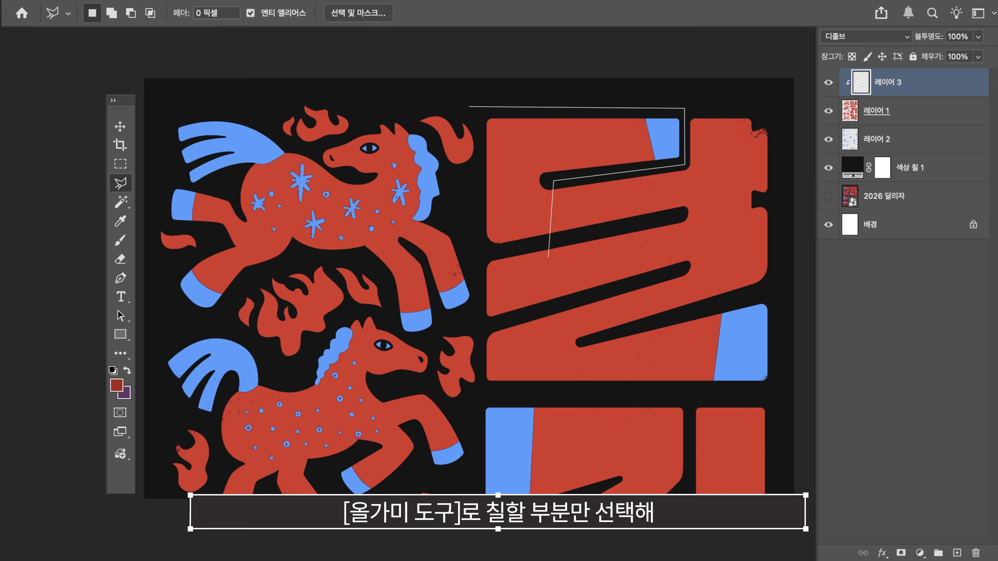
click(469, 107)
- Enlarge the brush and paint dark red shading beside the blue end of 달's uppermost stroke, ending with the selection cleared
key(b)
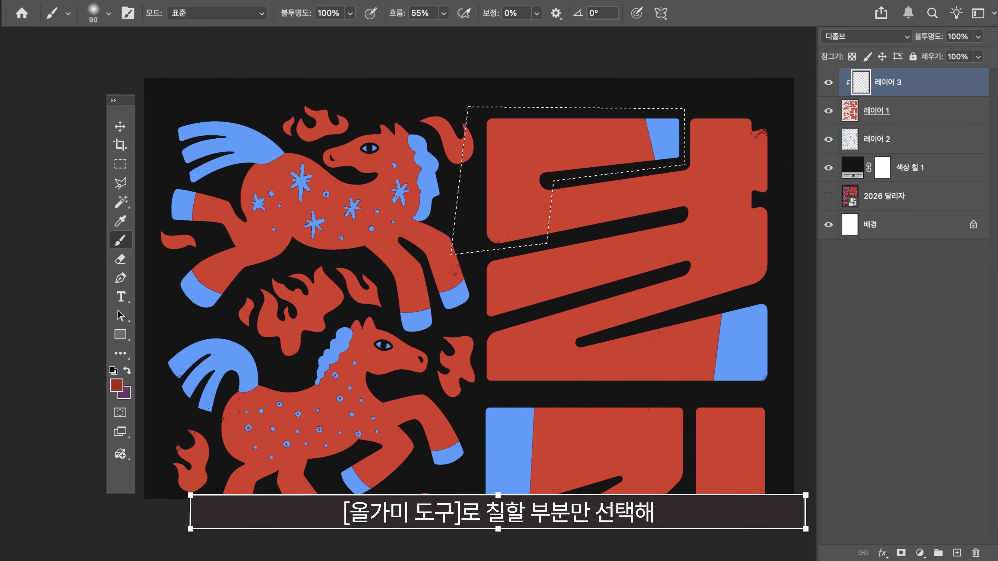
key(bracketright)
key(bracketright)
key(bracketright)
key(bracketright)
key(bracketright)
key(bracketright)
key(bracketright)
key(bracketright)
key(bracketright)
mouse_move(637, 134)
mouse_down()
mouse_move(633, 113)
mouse_move(659, 148)
mouse_up()
key(l)
key(ctrl+d)
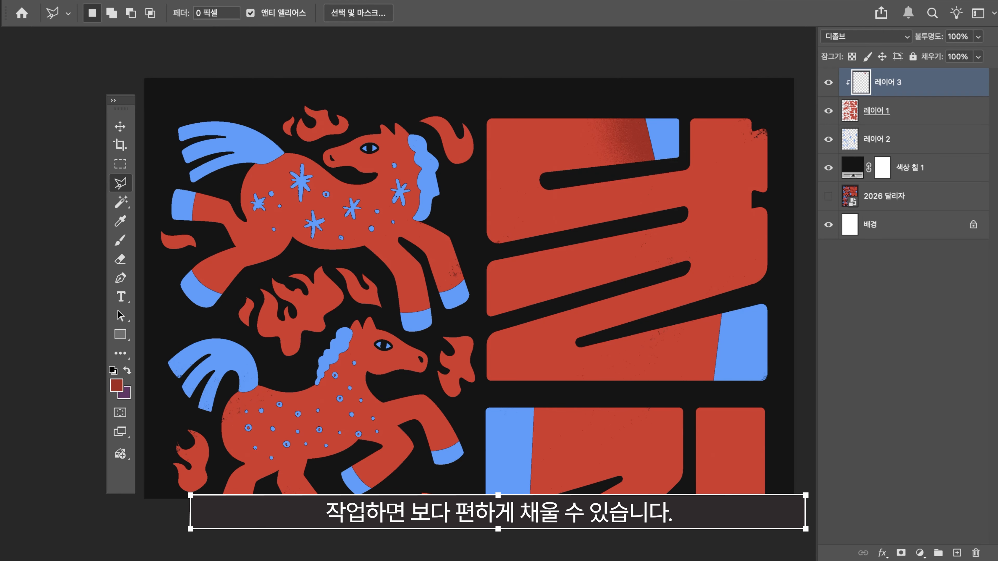
- Lasso the middle stroke of 달, shade its left end dark red with a larger brush, and clear the selection
click(473, 330)
click(472, 258)
key(b)
key(bracketright)
key(bracketright)
mouse_move(509, 278)
mouse_down()
mouse_move(488, 283)
mouse_move(510, 238)
mouse_move(514, 281)
mouse_up()
key(l)
key(ctrl+d)
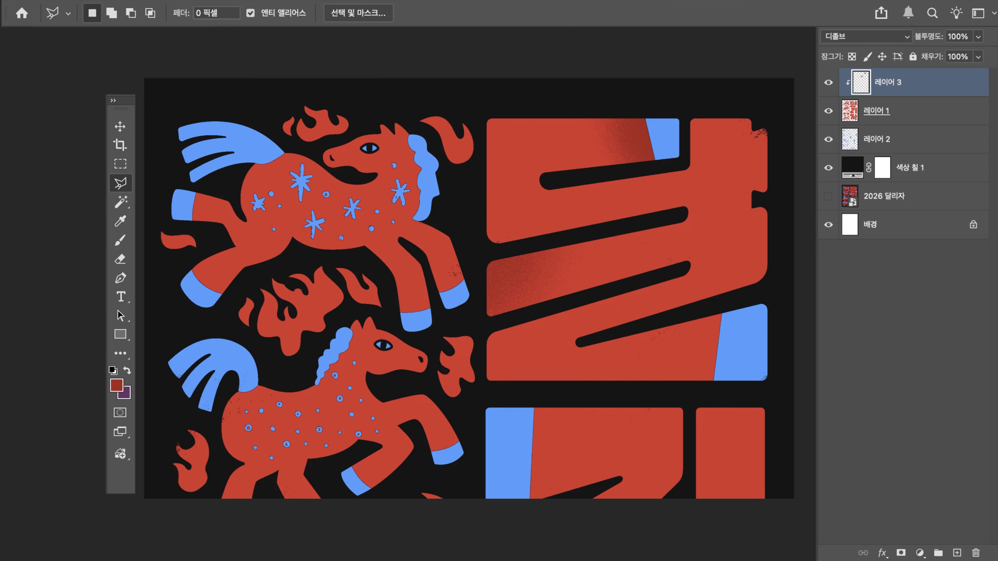
- Lasso the lowest stroke of 달, shade it dark red beside its blue corner, and clear the selection
click(786, 288)
click(782, 385)
click(589, 339)
key(b)
mouse_move(776, 376)
mouse_down()
mouse_move(735, 334)
mouse_move(733, 353)
mouse_move(751, 322)
mouse_up()
key(ctrl+d)
- Outline the uppermost horse's body, legs and head with the Polygonal Lasso
key(l)
click(170, 171)
click(158, 214)
click(176, 230)
click(220, 233)
click(200, 256)
click(163, 274)
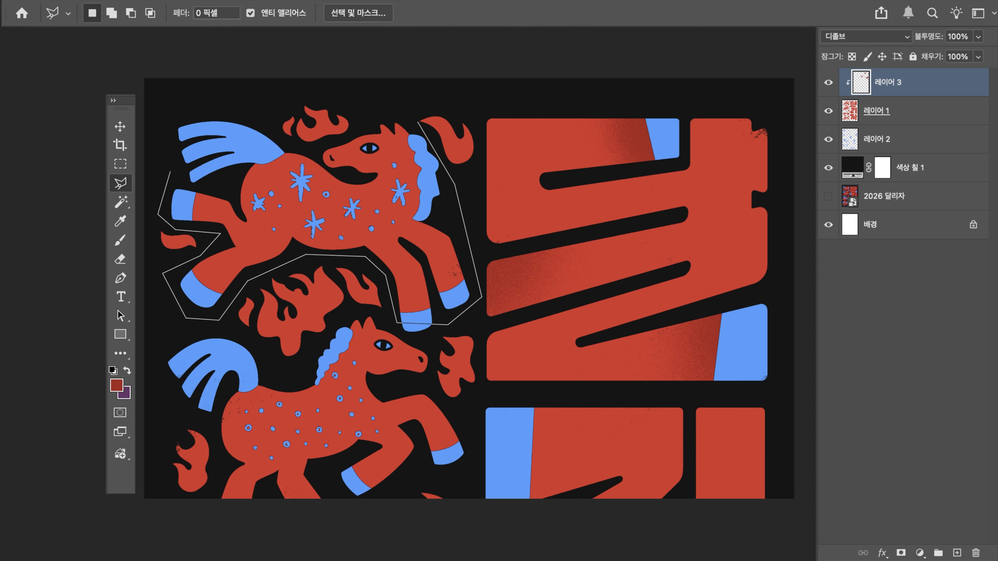
click(372, 107)
click(351, 139)
click(314, 149)
click(235, 137)
click(170, 172)
- Reduce the brush size and paint dark red shading on the uppermost horse's hind legs and along its belly
key(b)
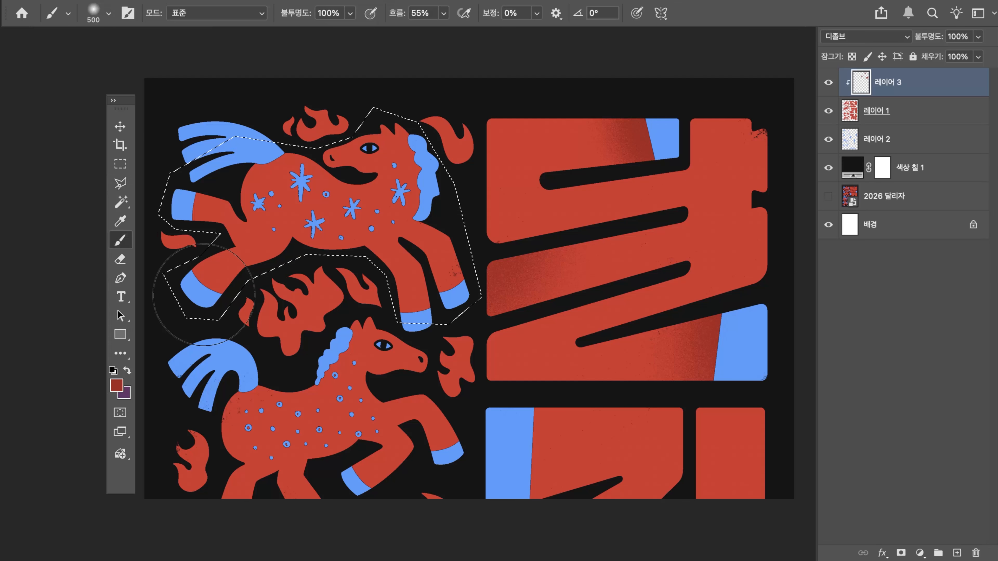
key([)
key([)
key([)
key([)
key([)
key([)
click(202, 277)
click(195, 214)
mouse_move(235, 271)
mouse_down()
mouse_move(295, 247)
mouse_move(412, 299)
mouse_up()
- Shade the uppermost horse's front leg, chin and neck along the mane with a smaller brush, and erase excess around the front legs
key([)
key([)
drag(438, 255, 452, 273)
drag(334, 163, 390, 171)
drag(413, 157, 411, 213)
key(e)
drag(401, 268, 440, 255)
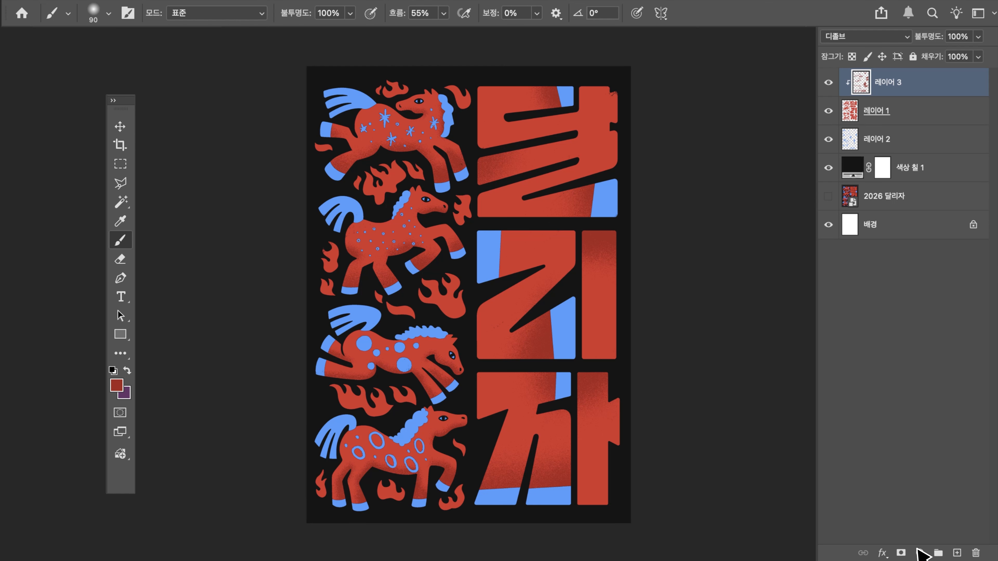
- Add a gray #7c7c7c solid color fill layer above all the other layers
key(v)
click(920, 553)
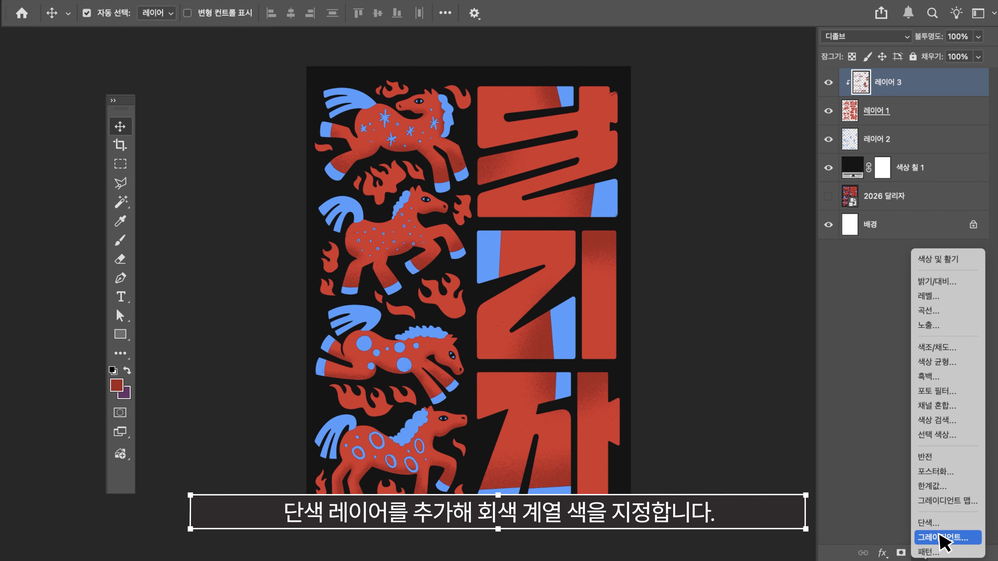
click(955, 529)
click(488, 211)
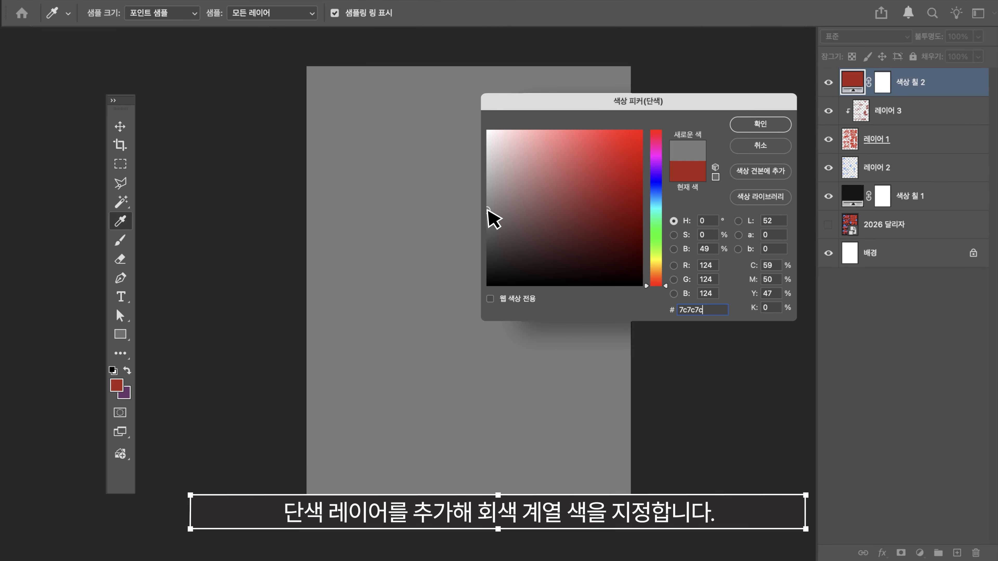
click(777, 125)
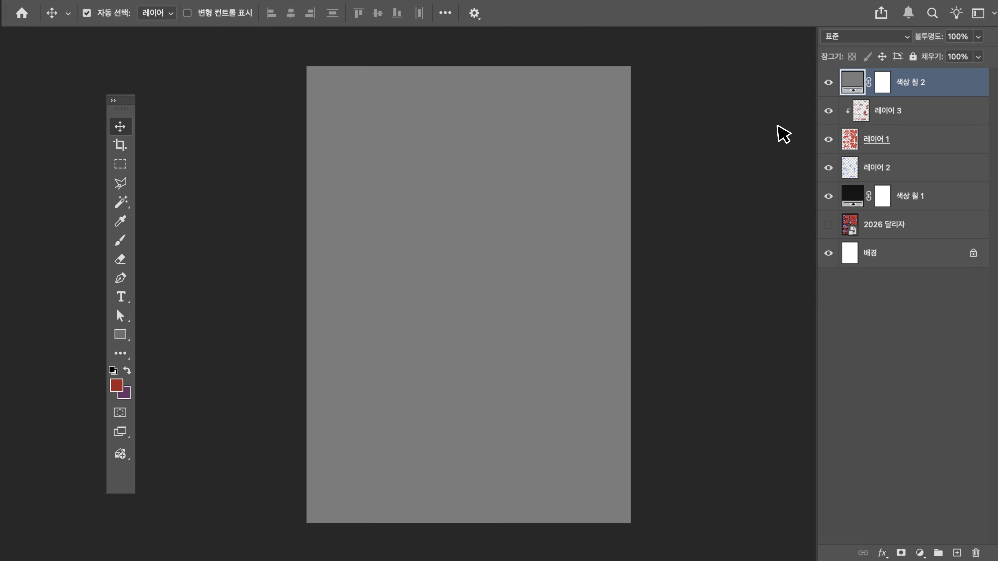
- Add 10% uniform monochromatic noise to the gray fill layer as a smart filter and set the layer's blend mode to Overlay
click(334, 9)
mouse_move(445, 219)
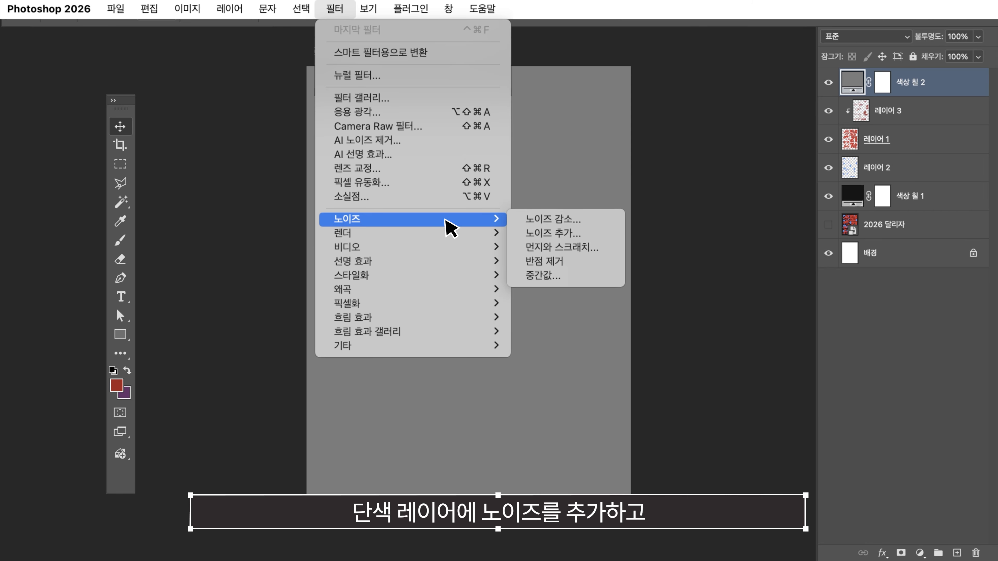
click(598, 233)
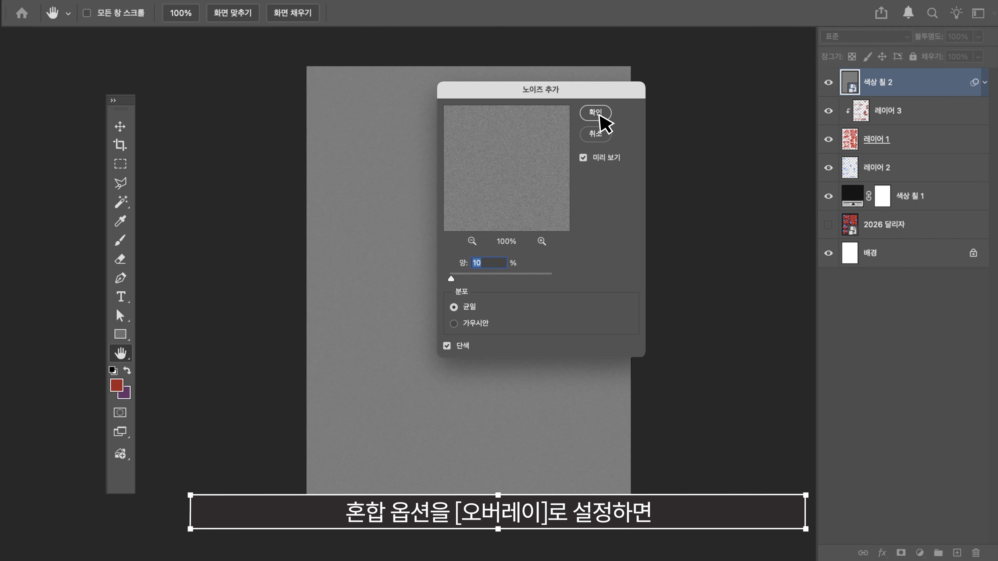
click(597, 113)
click(891, 36)
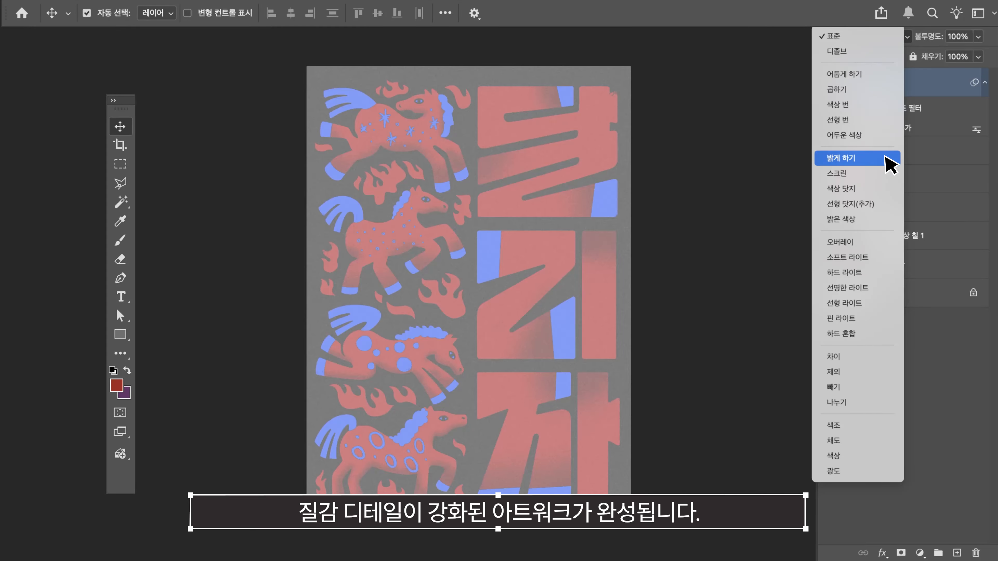
click(887, 241)
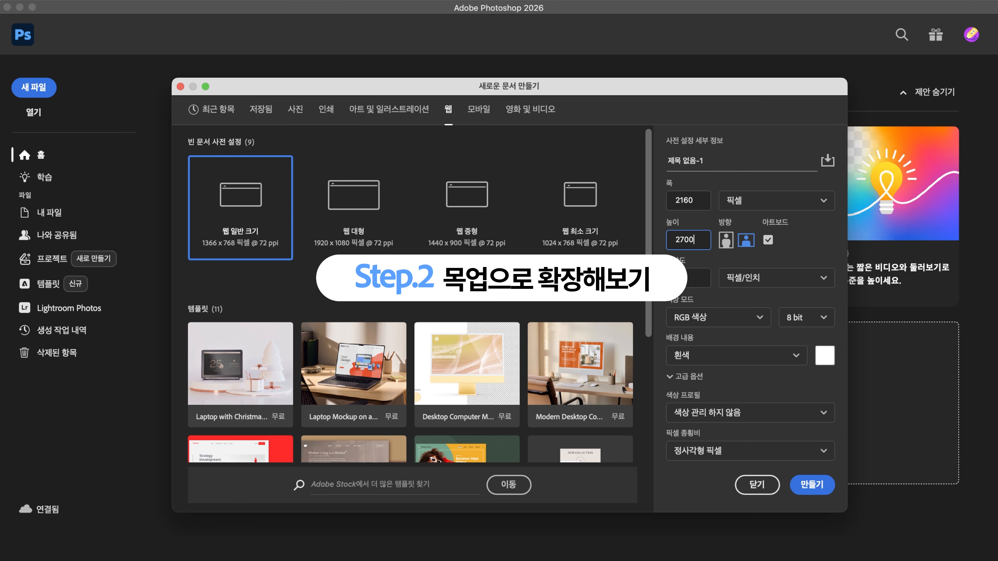
- Create a 2160 × 2700 px artboard and generate a Photo-type mockup of a centred A4-ratio postcard on desaturated, stiff red horse fur
click(813, 485)
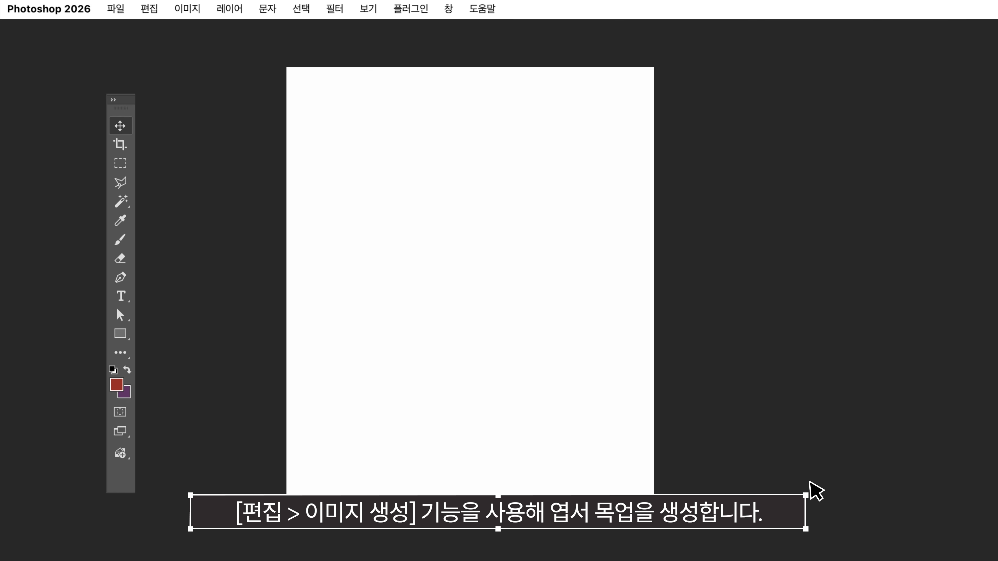
click(154, 11)
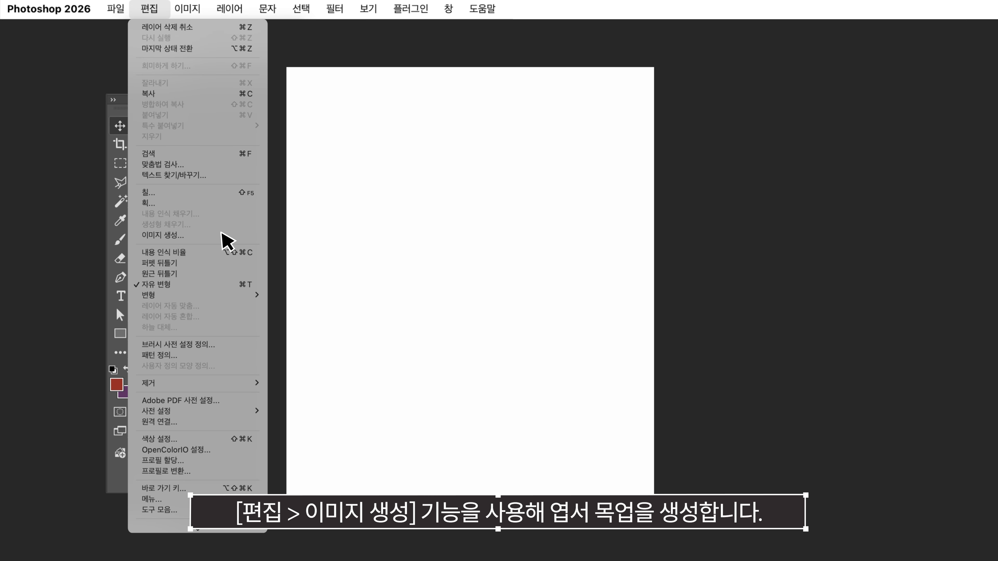
click(225, 235)
text(현실적인 목업(mockup). 배경 전체가 채도 낮은 뻣뻣한 붉은 말 털(fur) 텍스처로 가득 채워져 있음. A4 용지 비율의 엽서 한 장이 중앙에 자연스럽게 놓여 있고, 종이 특유의 깨끗한 텍스처가 드러남. 부드러운 자연광과 은은한 그림자, 포토리얼리스틱 표현.)
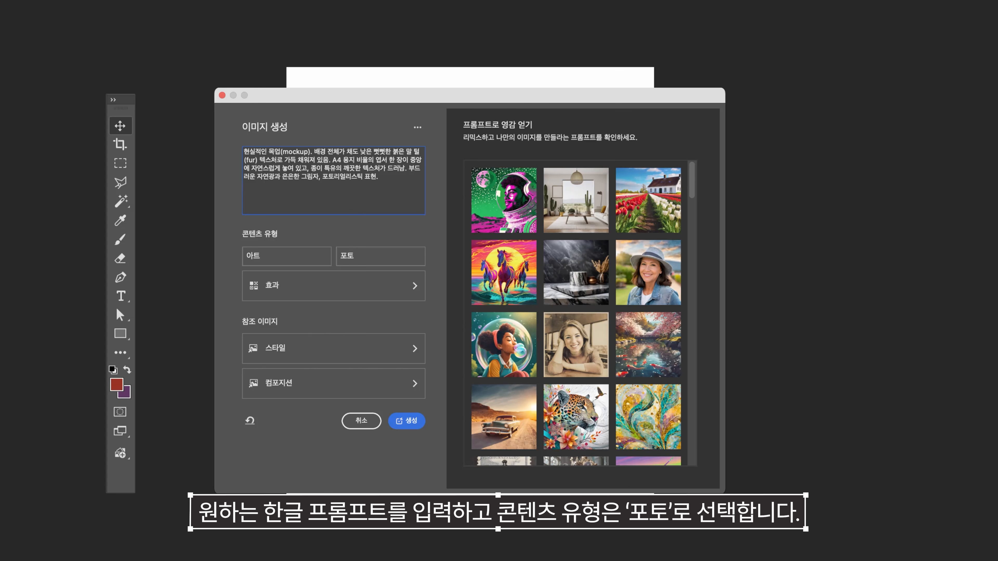
click(389, 259)
click(408, 422)
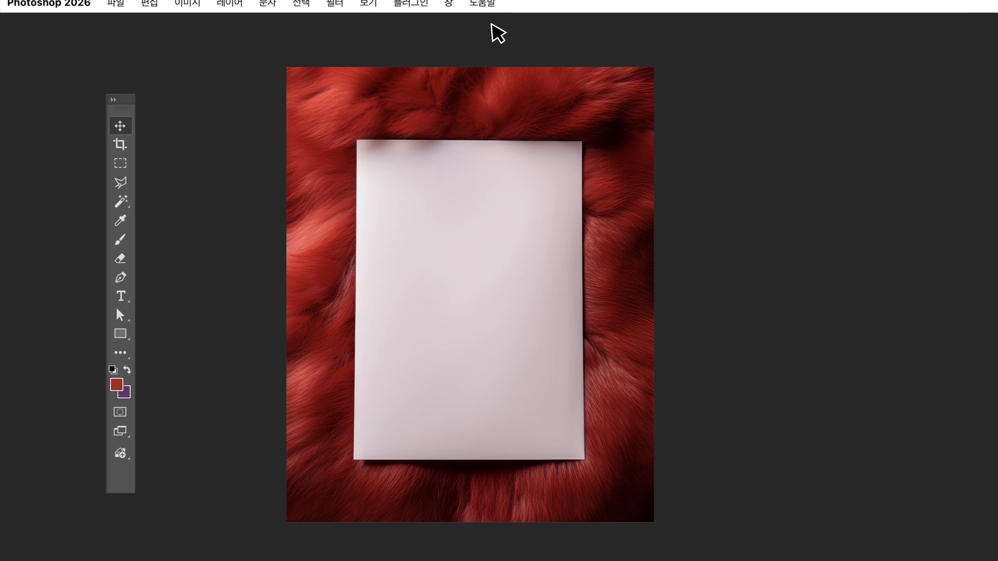
- Select the blank postcard area in the generated fur image and copy it onto its own layer
click(448, 9)
click(532, 147)
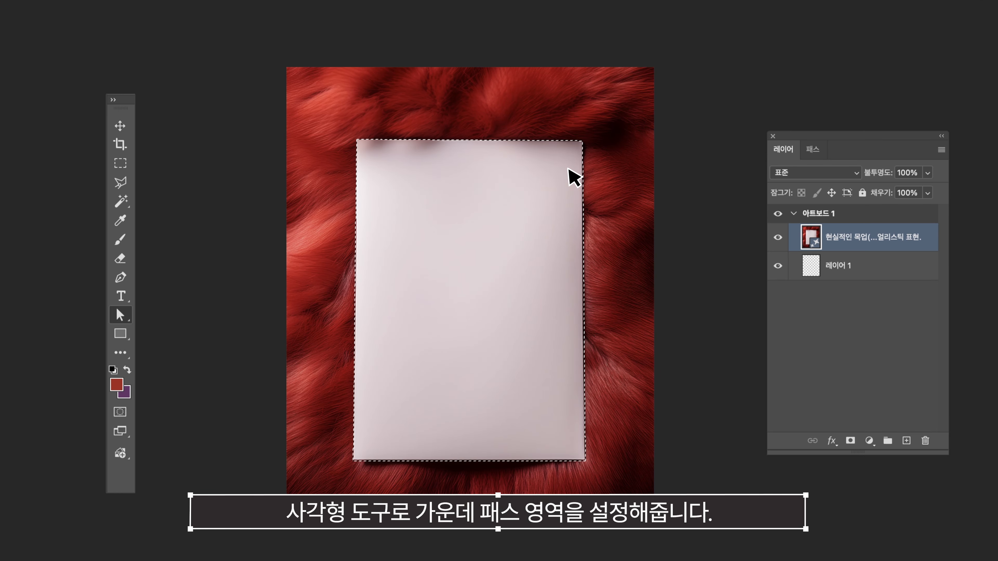
key(super+j)
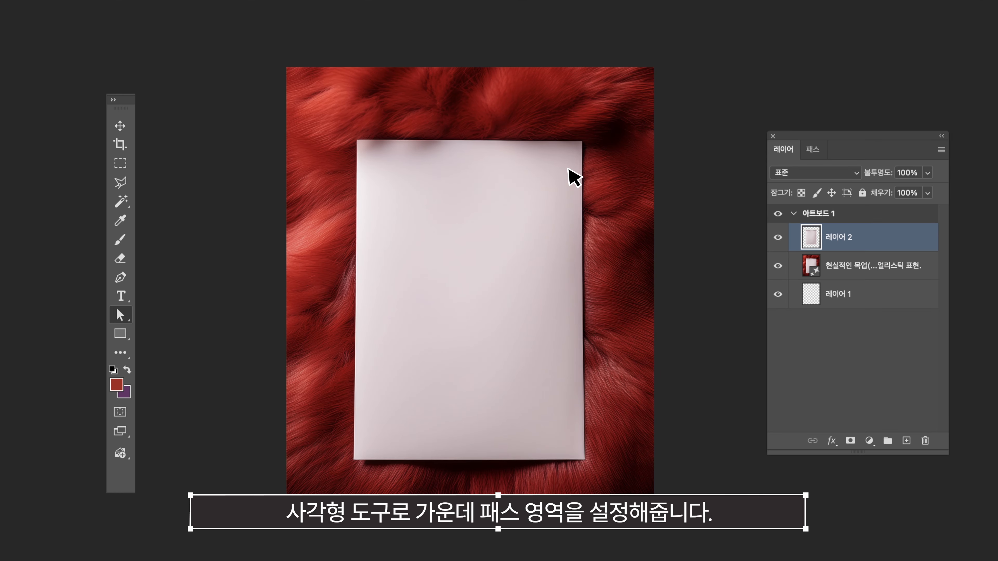
- Place 2026 달리자 포토샵.psd as an embedded object, scale it to cover the postcard, and clip it to 레이어 2
click(118, 9)
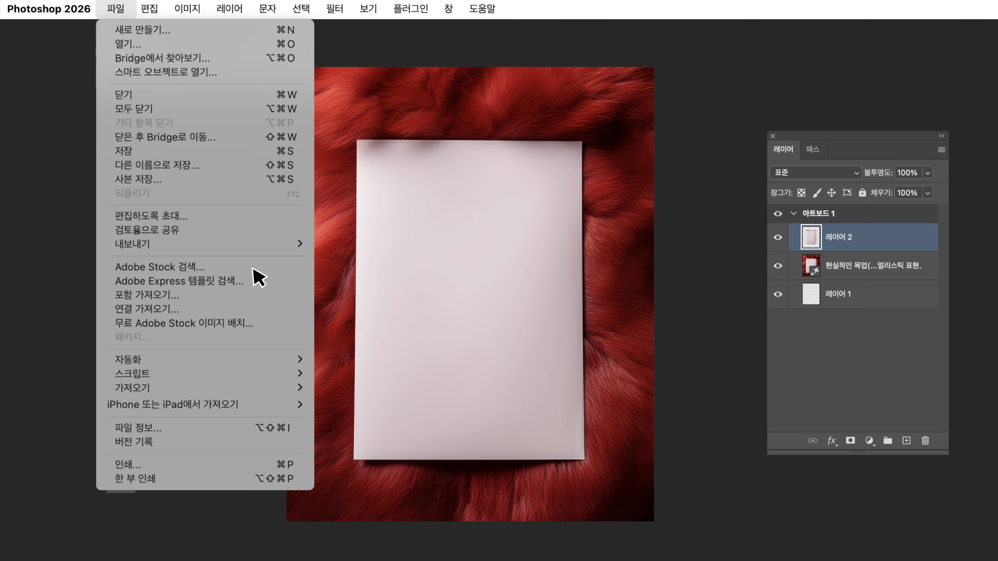
click(269, 302)
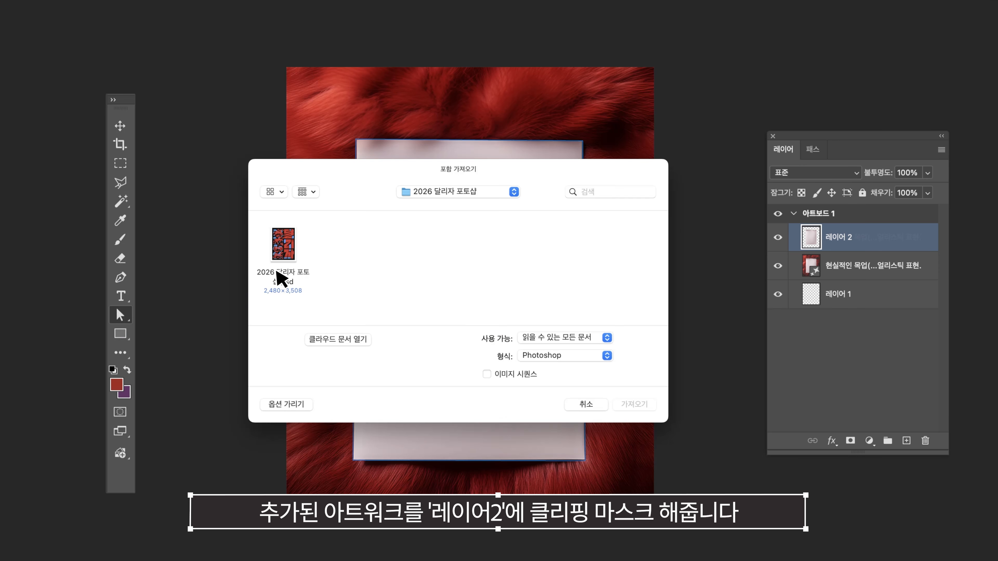
click(291, 259)
click(638, 404)
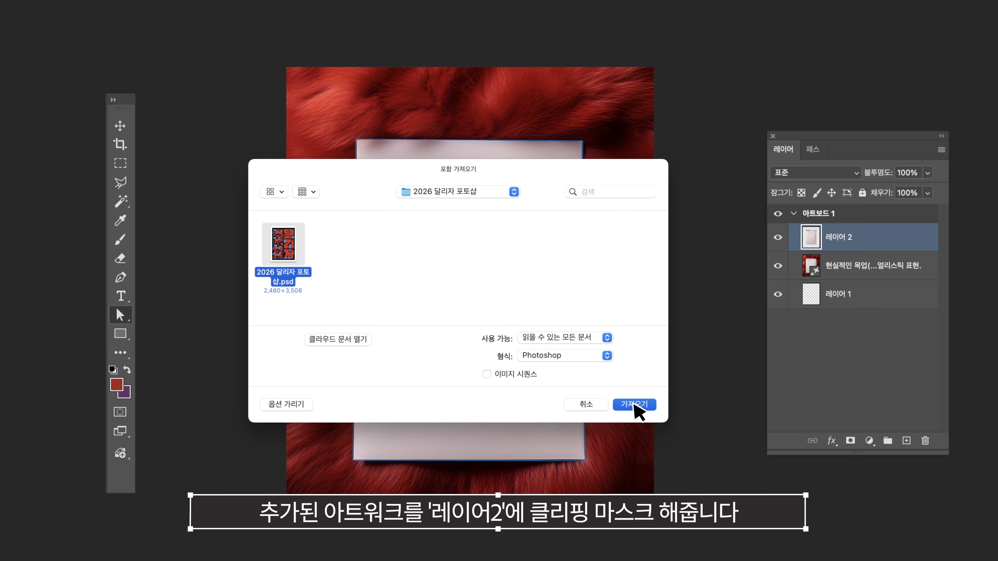
drag(522, 367, 586, 461)
key(Return)
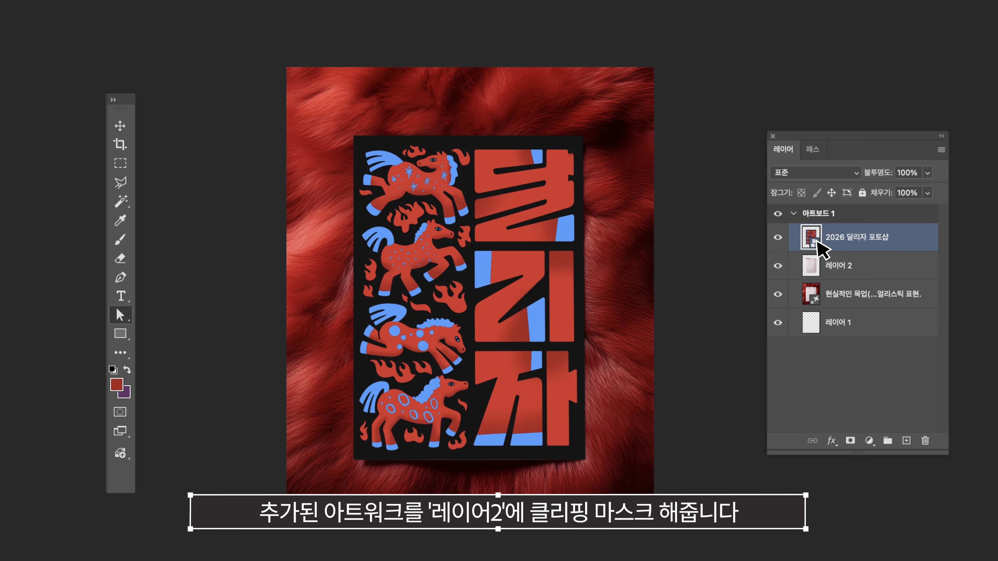
key(ctrl+alt+g)
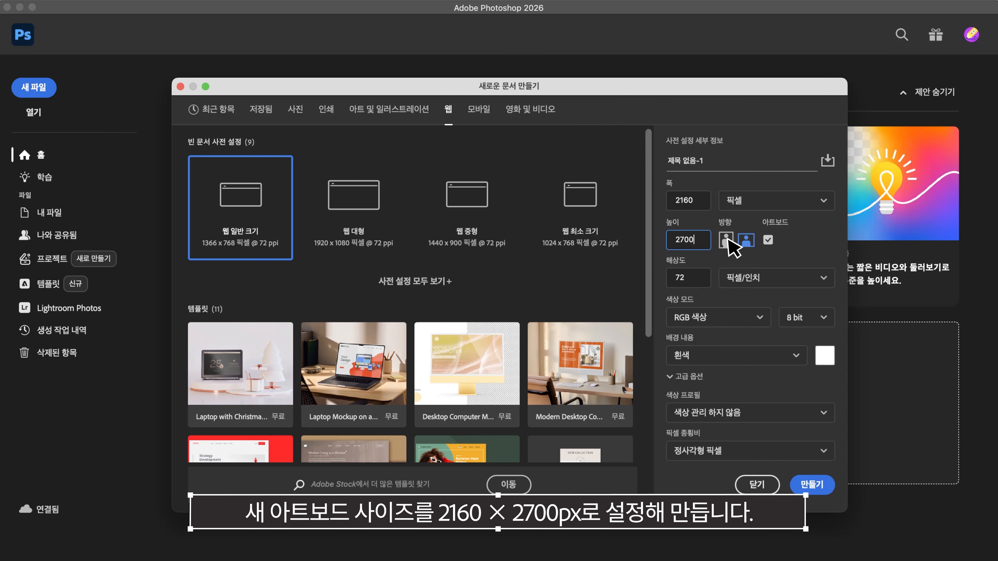
- Create a 2160 × 2700 px artboard and generate a Photo-type mockup of a black short-sleeve T-shirt on a hanger against a clean white wall
click(818, 485)
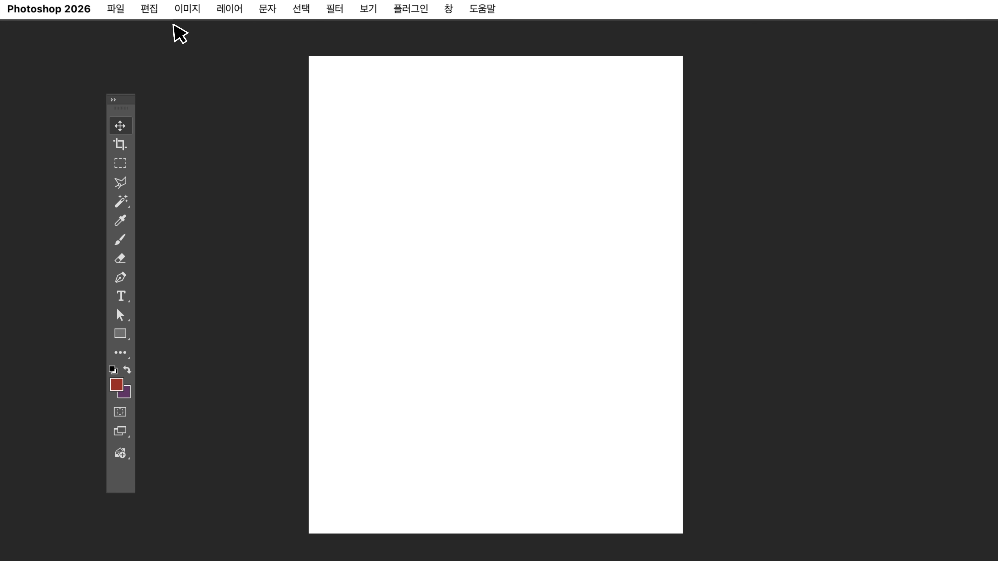
click(149, 9)
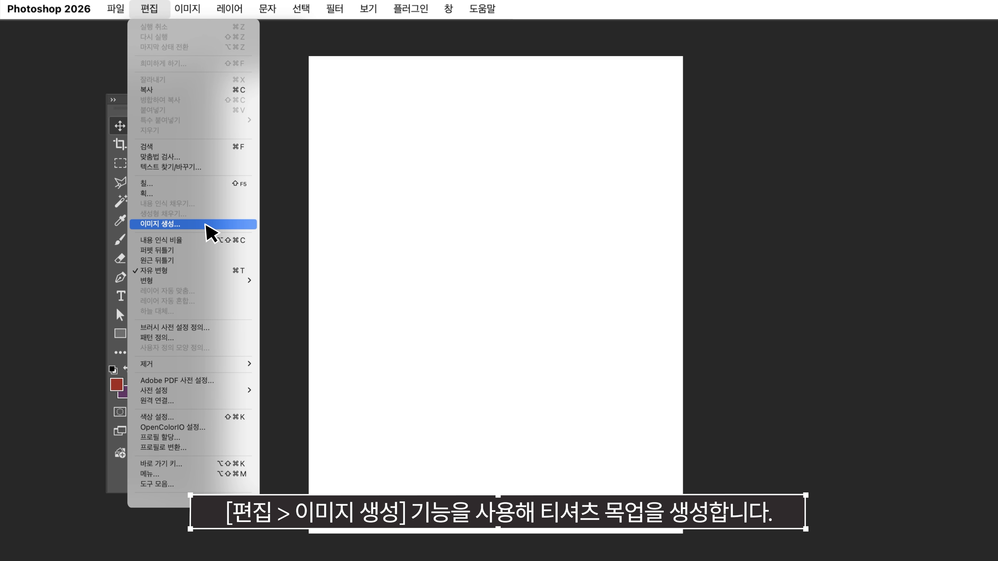
click(206, 225)
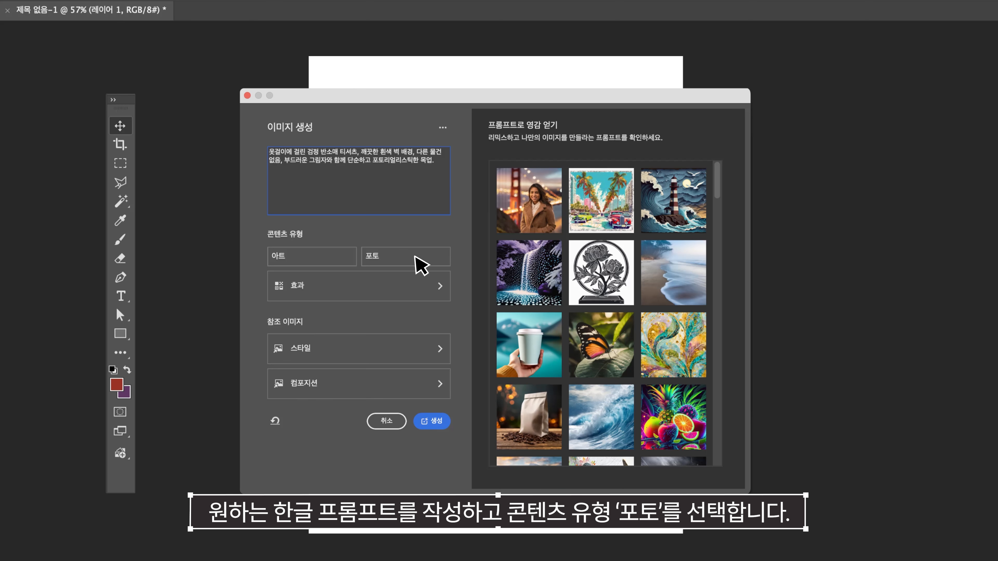
click(424, 264)
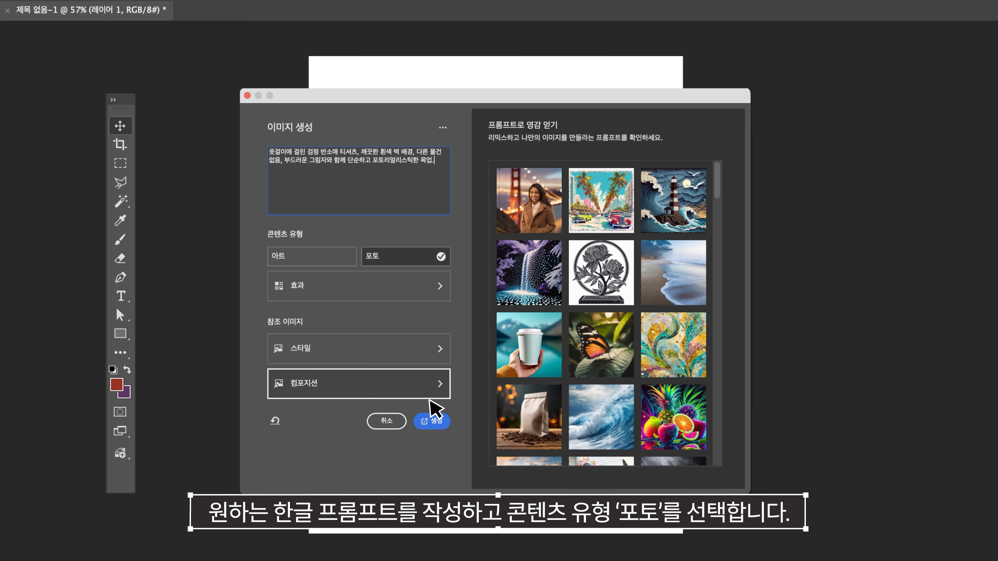
click(434, 421)
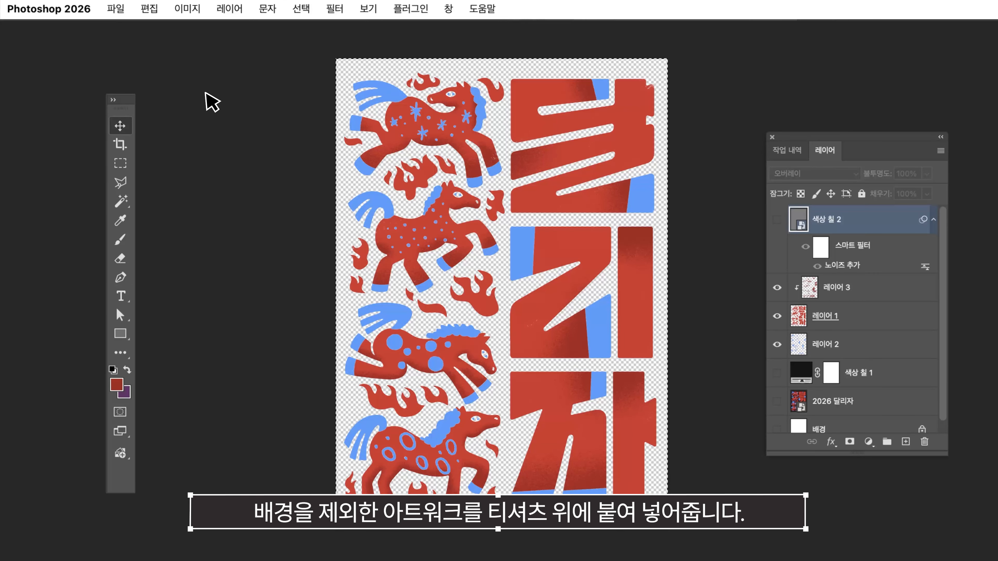
- Copy the merged background-free artwork from 2026 달리자 포토샵.psd and paste it into the T-shirt mockup document
click(149, 8)
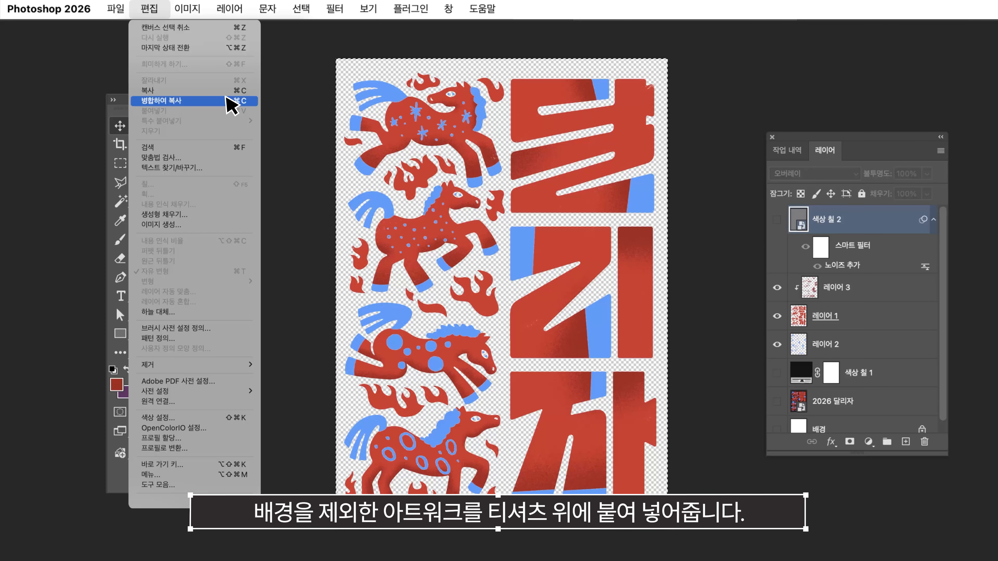
click(231, 101)
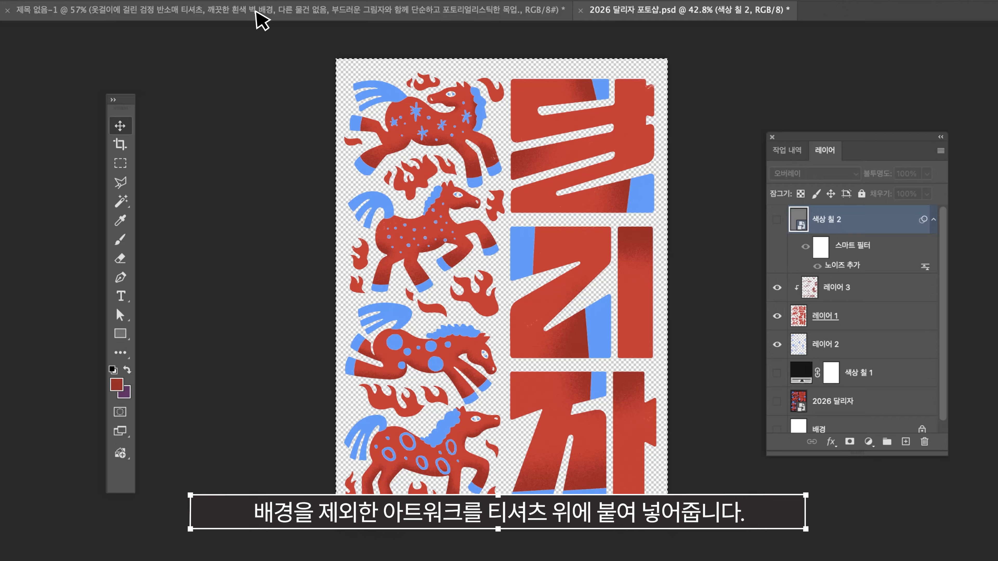
click(257, 12)
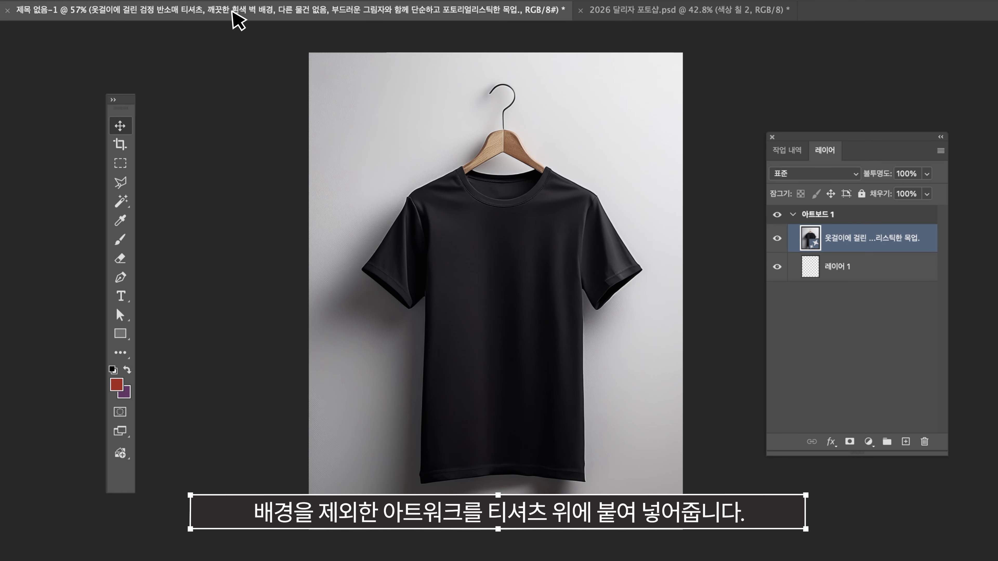
mouse_move(238, 12)
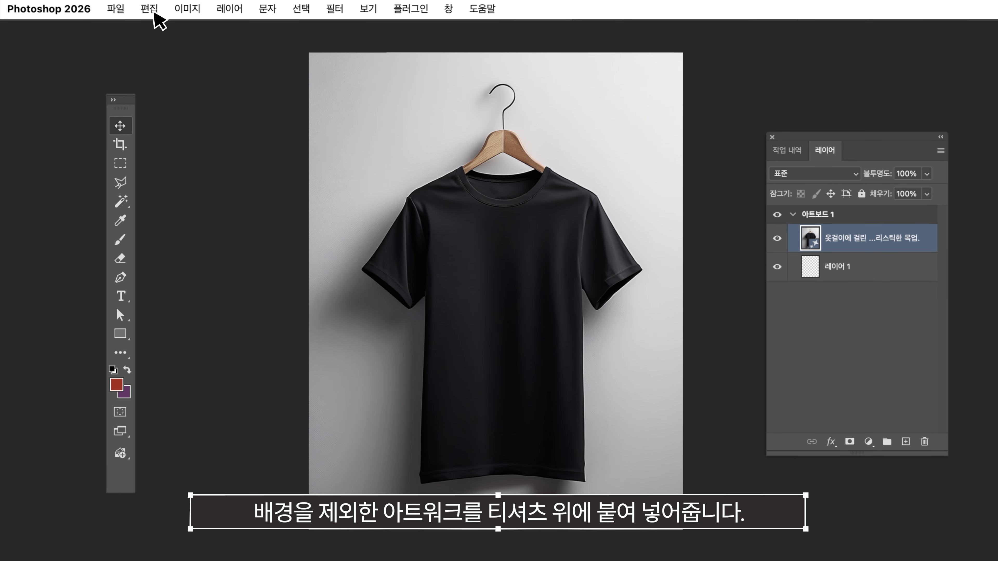
click(154, 14)
click(218, 111)
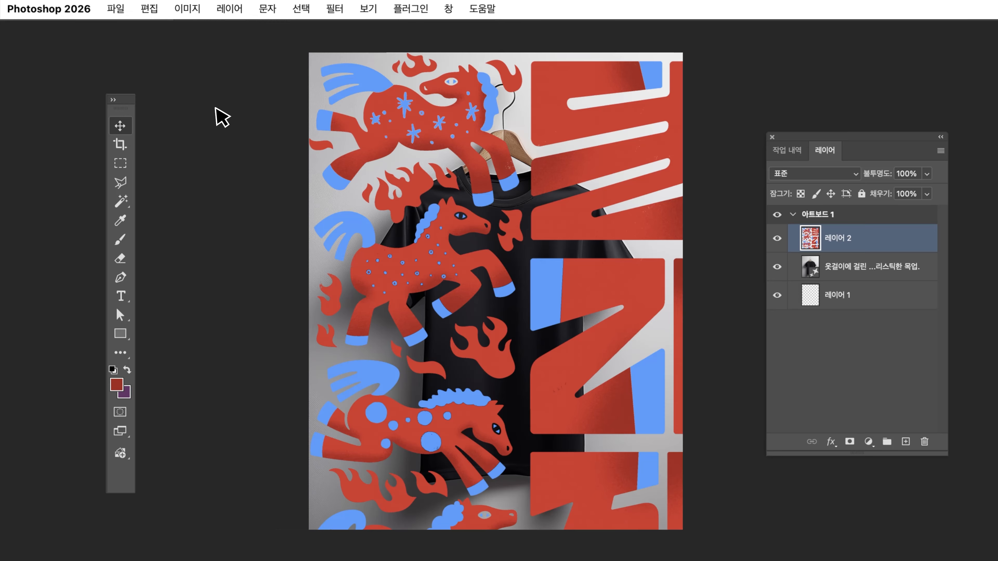
- Scale the pasted artwork down onto the T-shirt's chest and set its underlying-layer Blend If dark range to 0 / 22
click(154, 13)
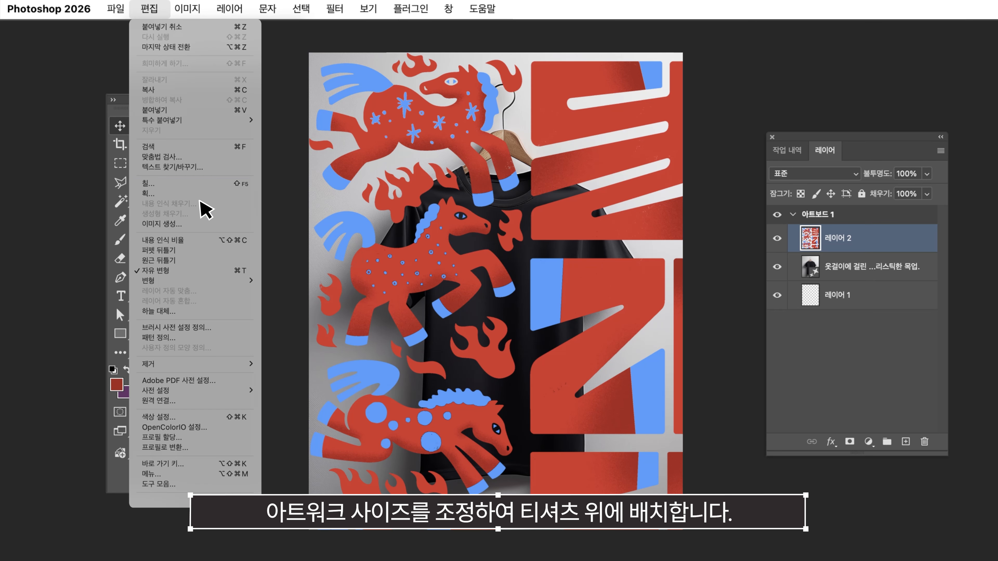
click(226, 280)
drag(310, 53, 467, 275)
drag(515, 346, 504, 317)
key(Return)
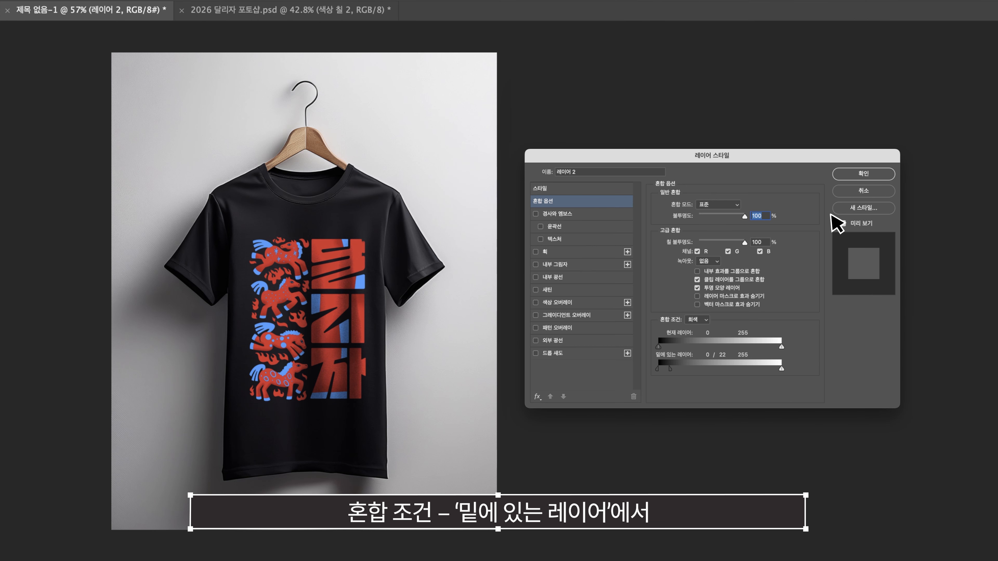
click(876, 174)
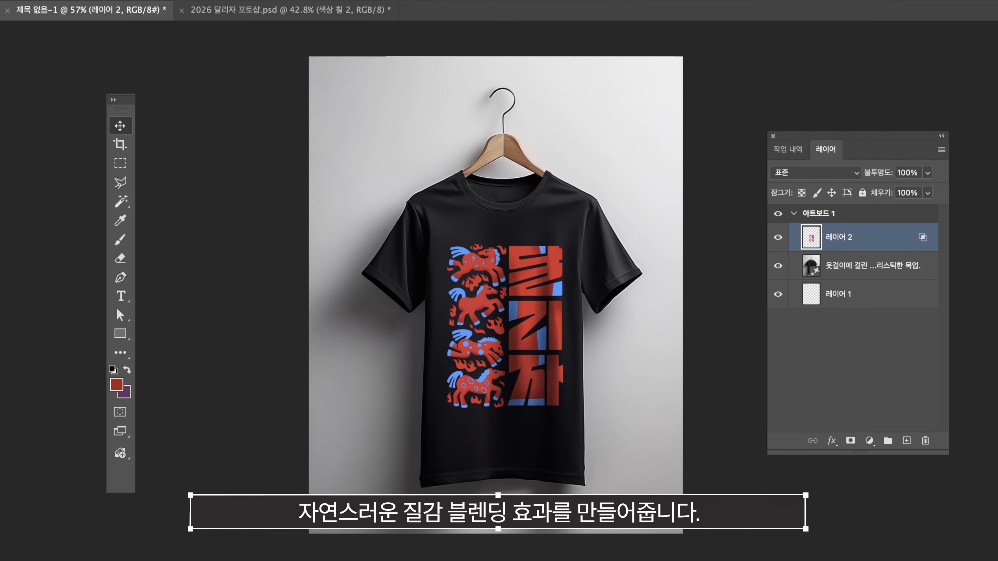